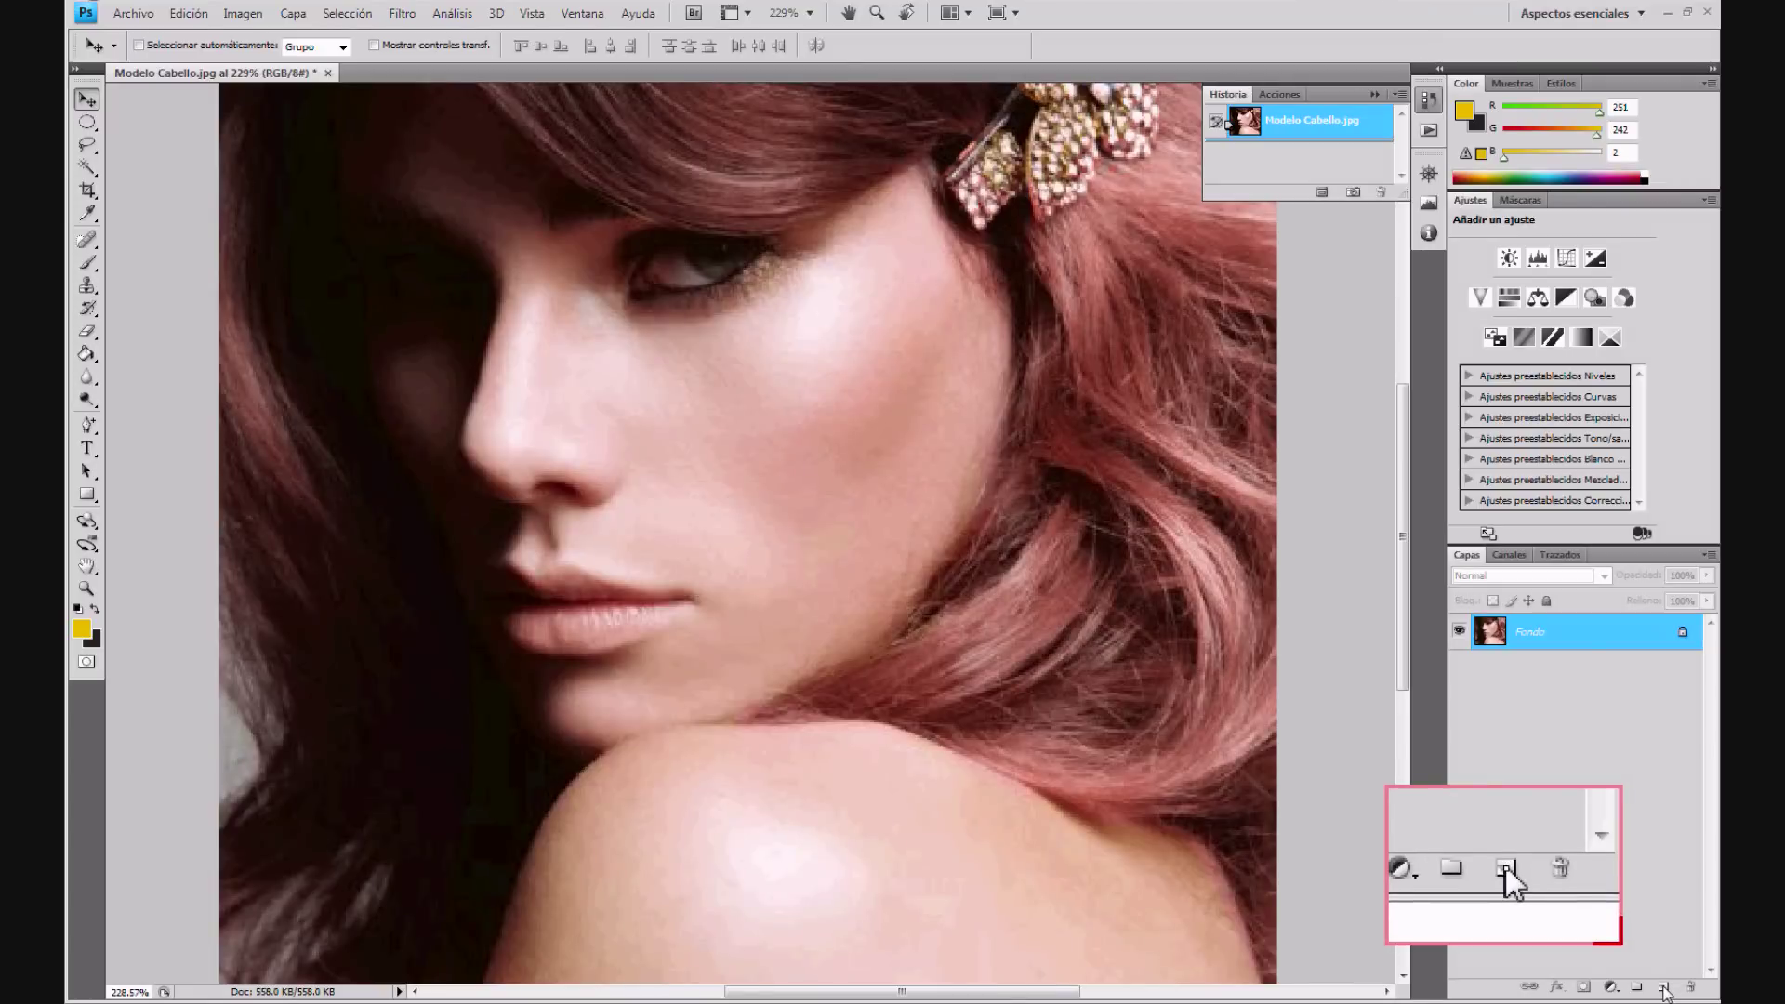
Step: Create the empty Capa 1 layer above the Fondo background layer
{"action": "left_click", "coordinate": [1664, 987]}
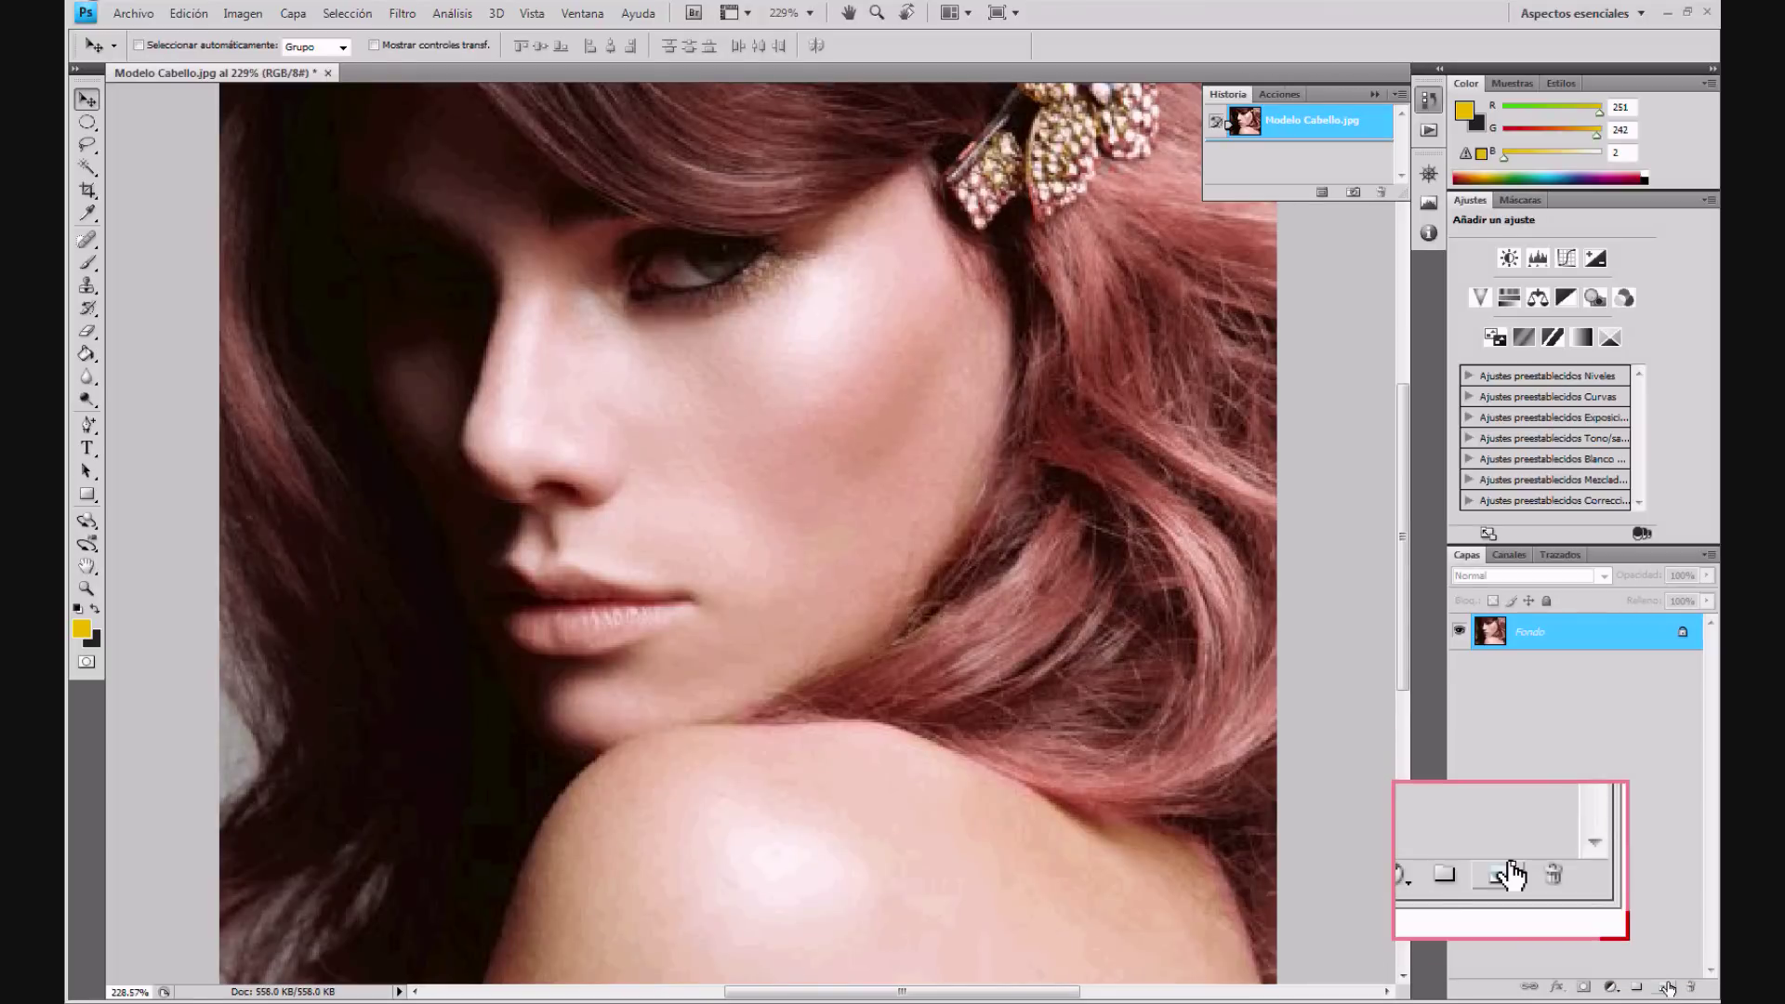
{"action": "left_click", "coordinate": [1664, 987]}
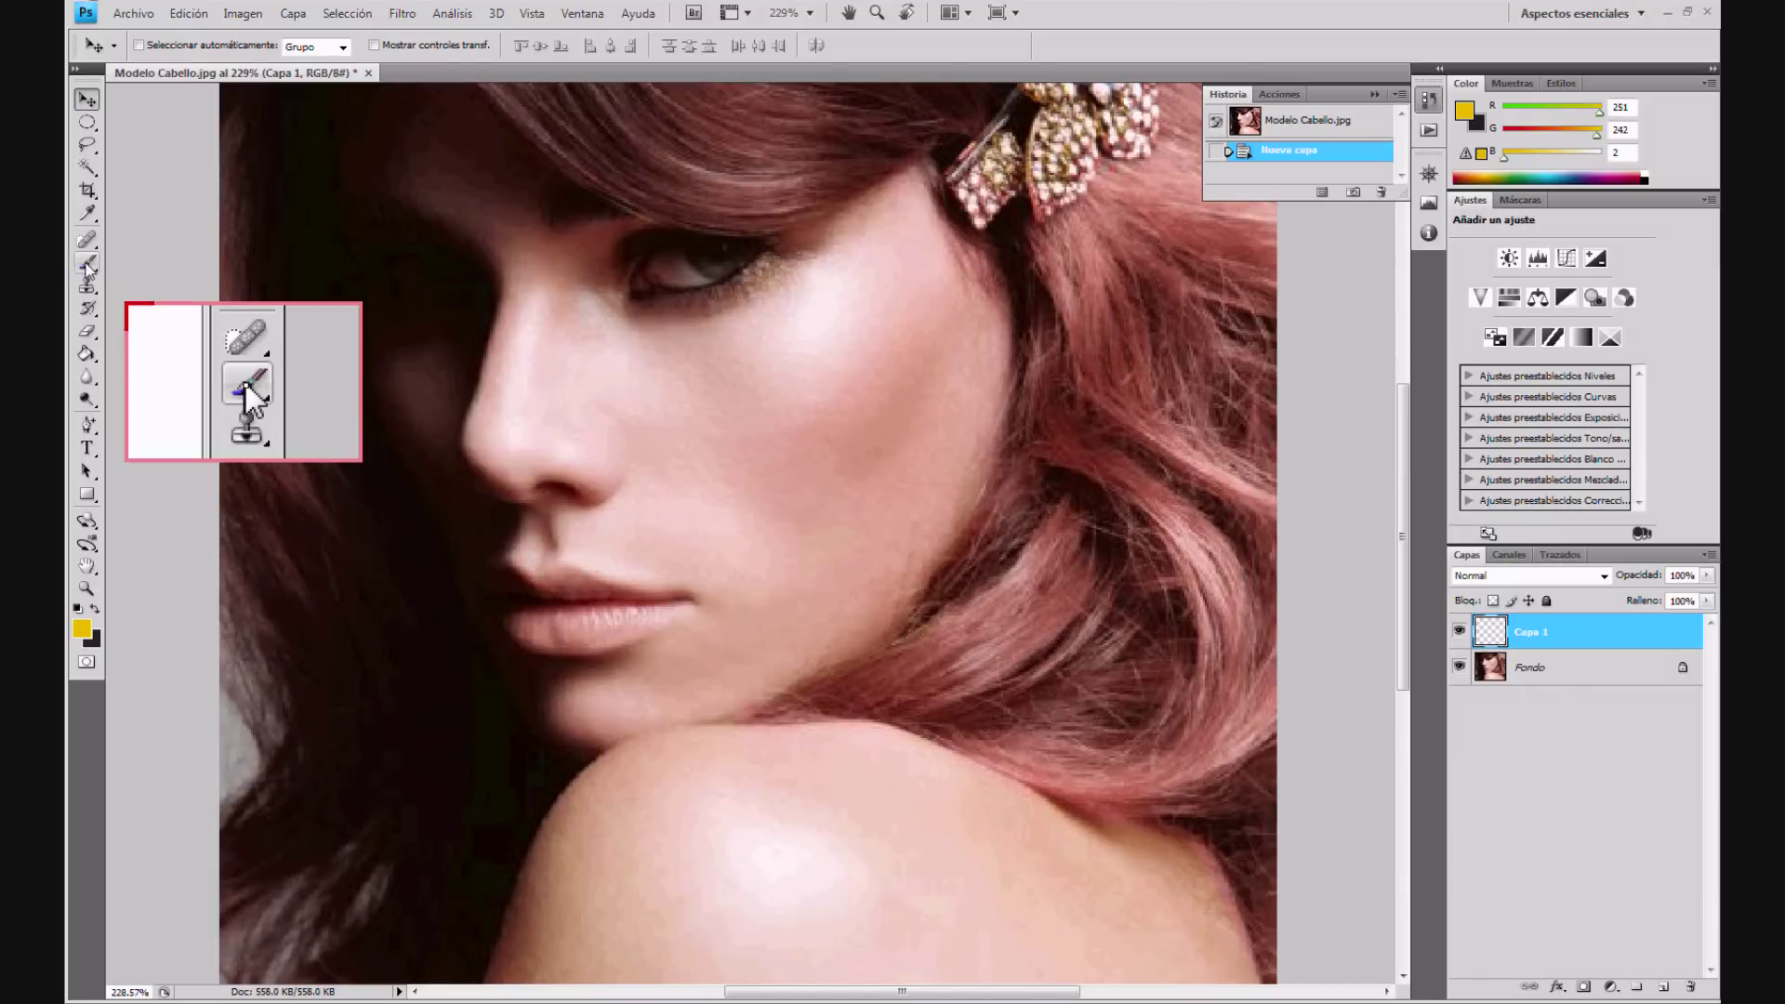
Step: Choose the Brush tool and set the foreground colour to yellow #fbf202
{"action": "left_click", "coordinate": [87, 266]}
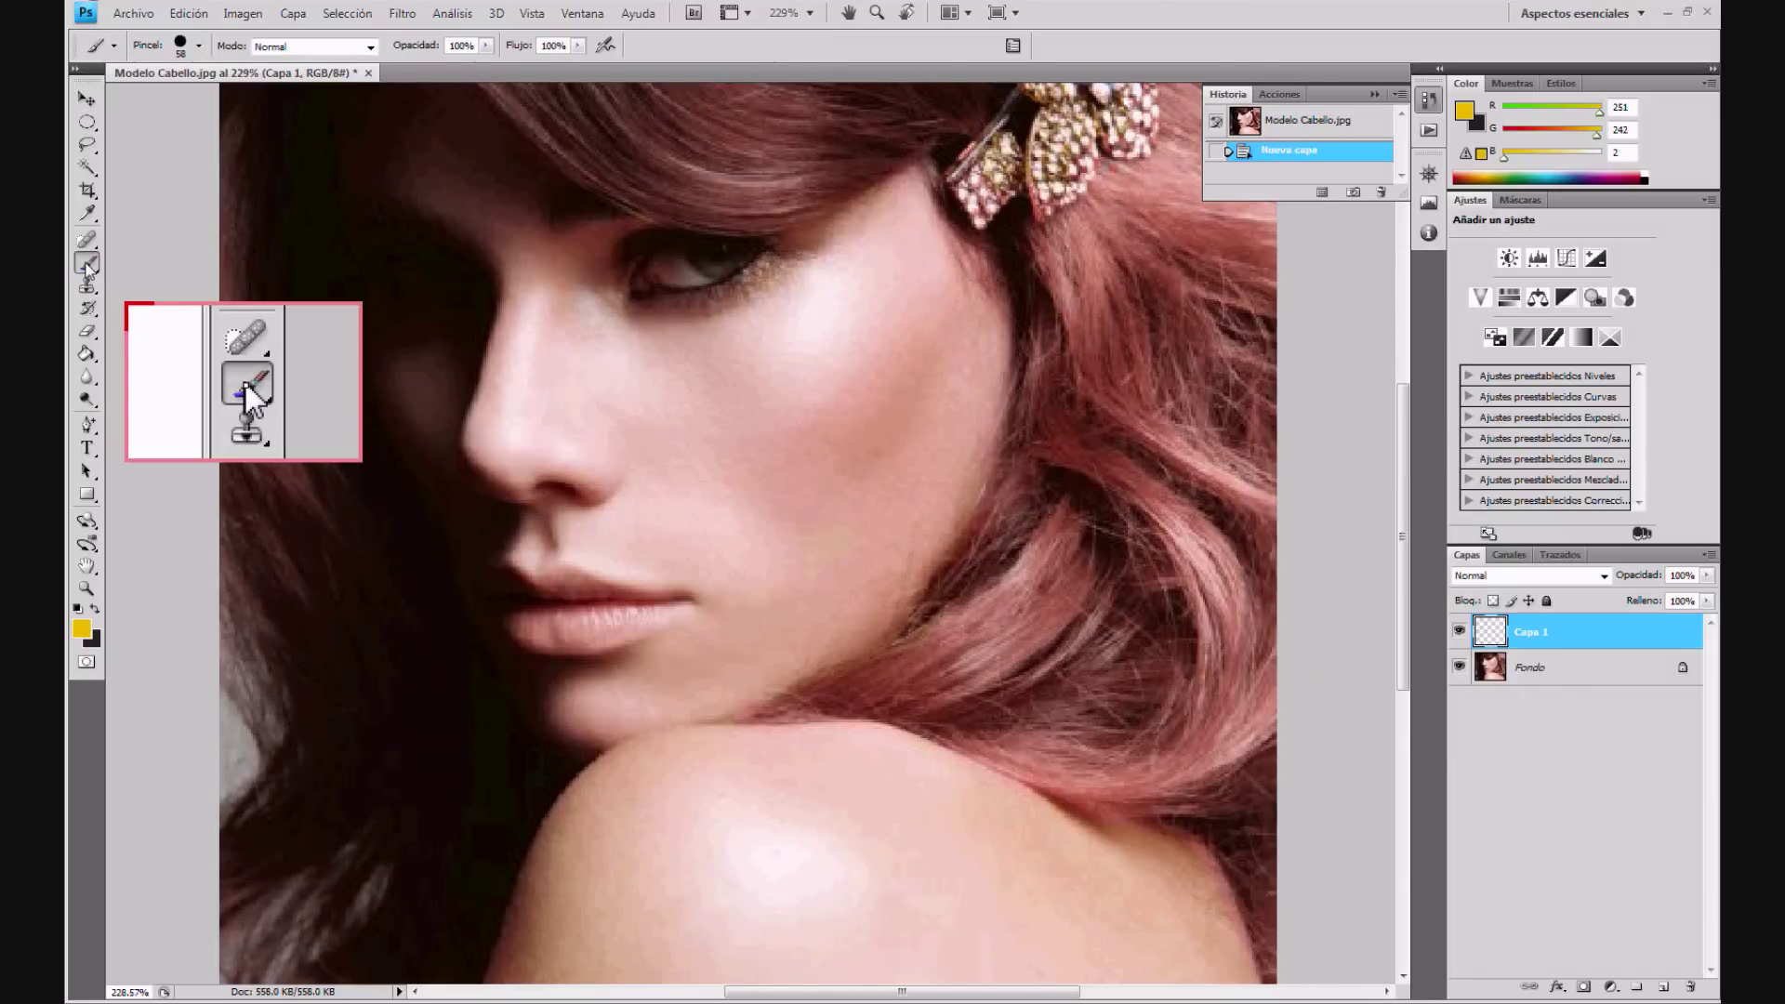
{"action": "left_click", "coordinate": [81, 630]}
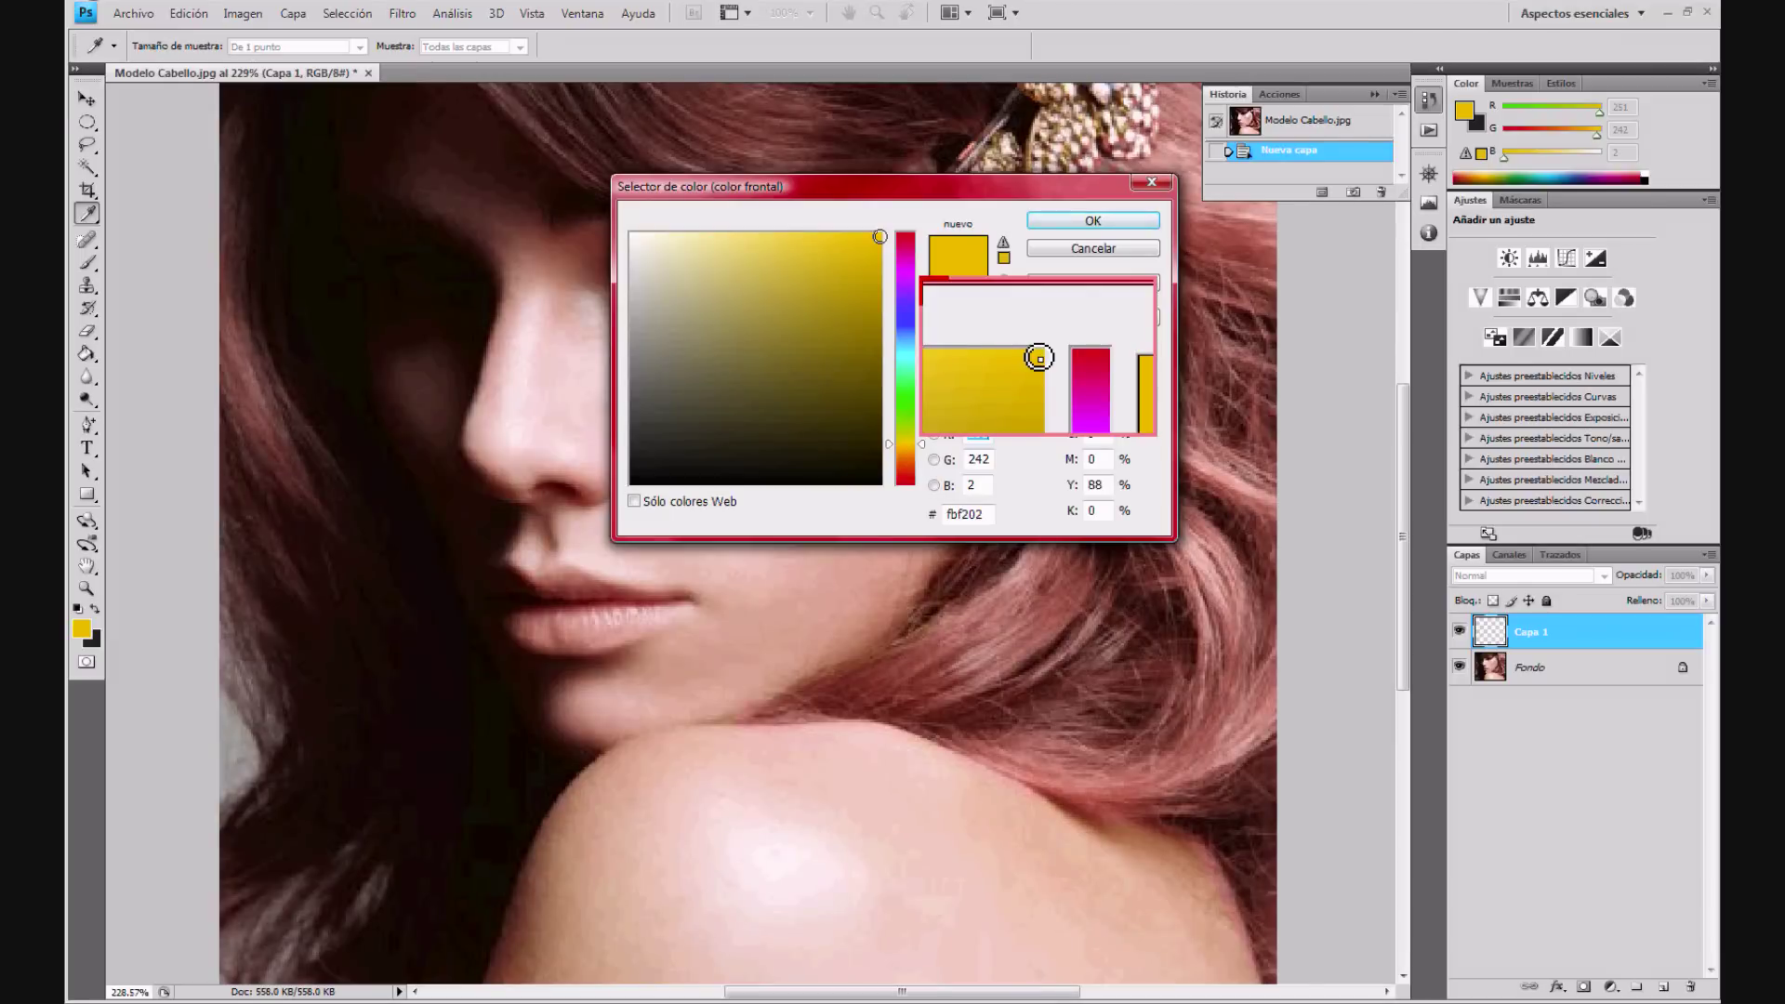
{"action": "left_click", "coordinate": [1093, 220]}
{"action": "key", "text": "b"}
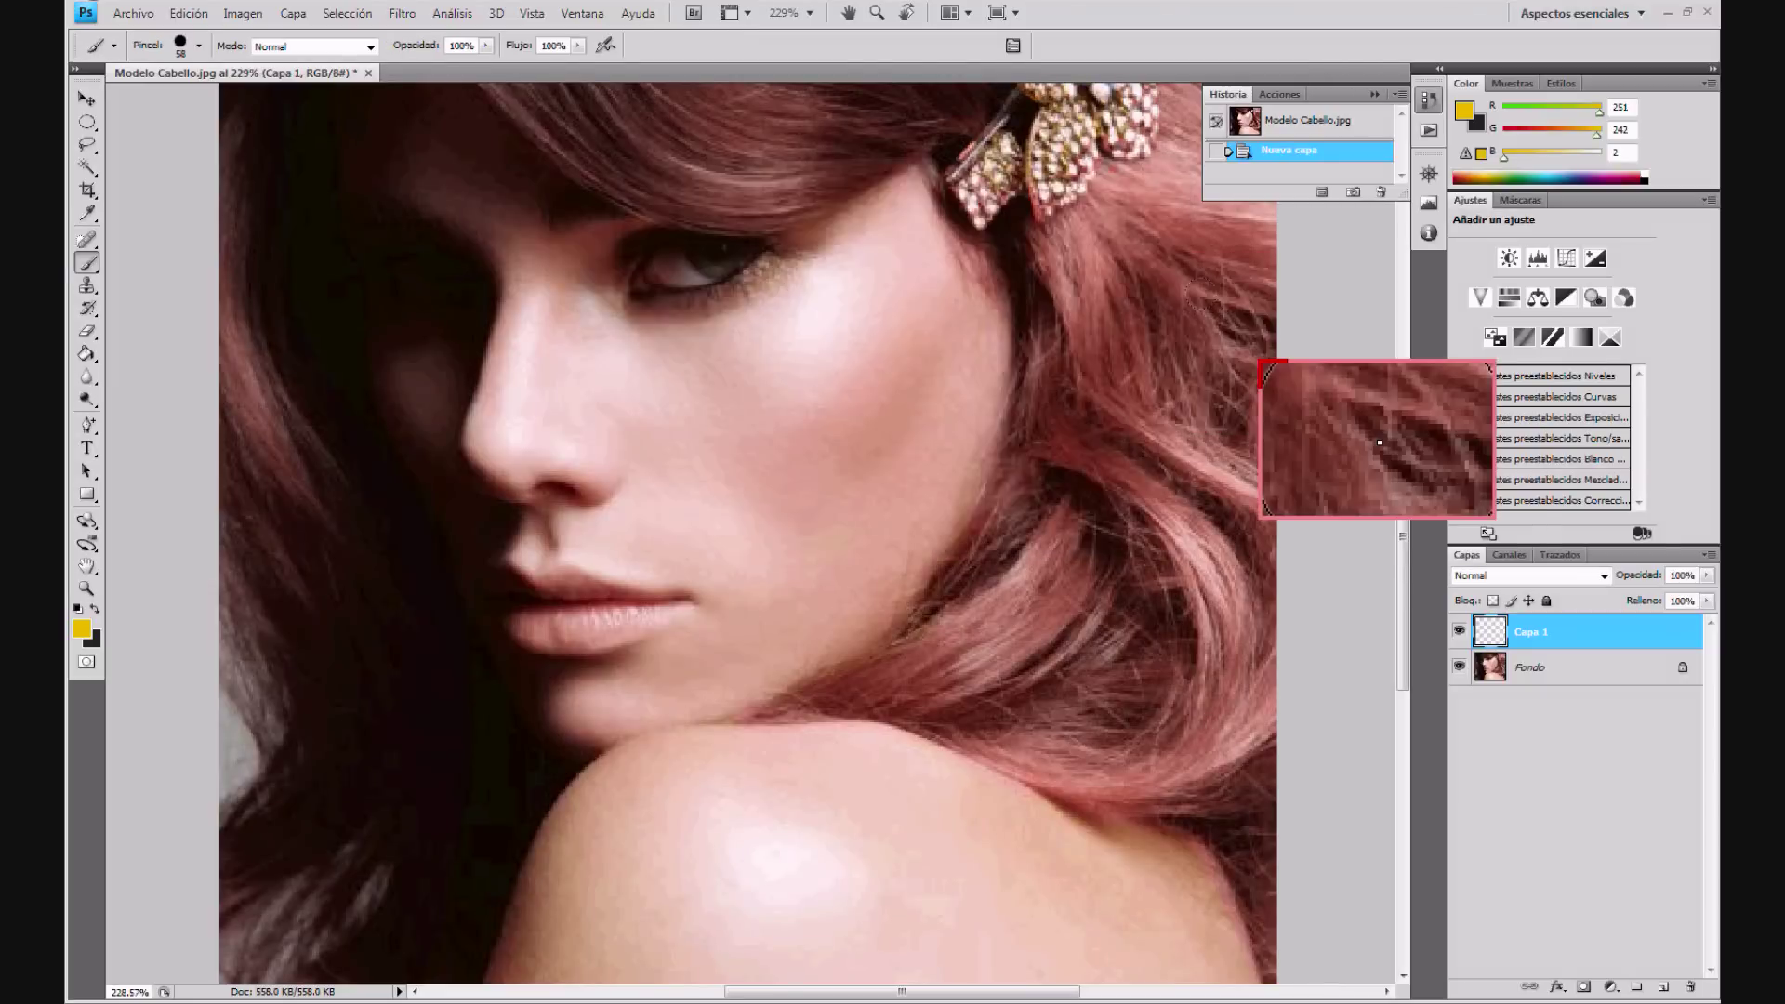
{"action": "left_click", "coordinate": [1374, 94]}
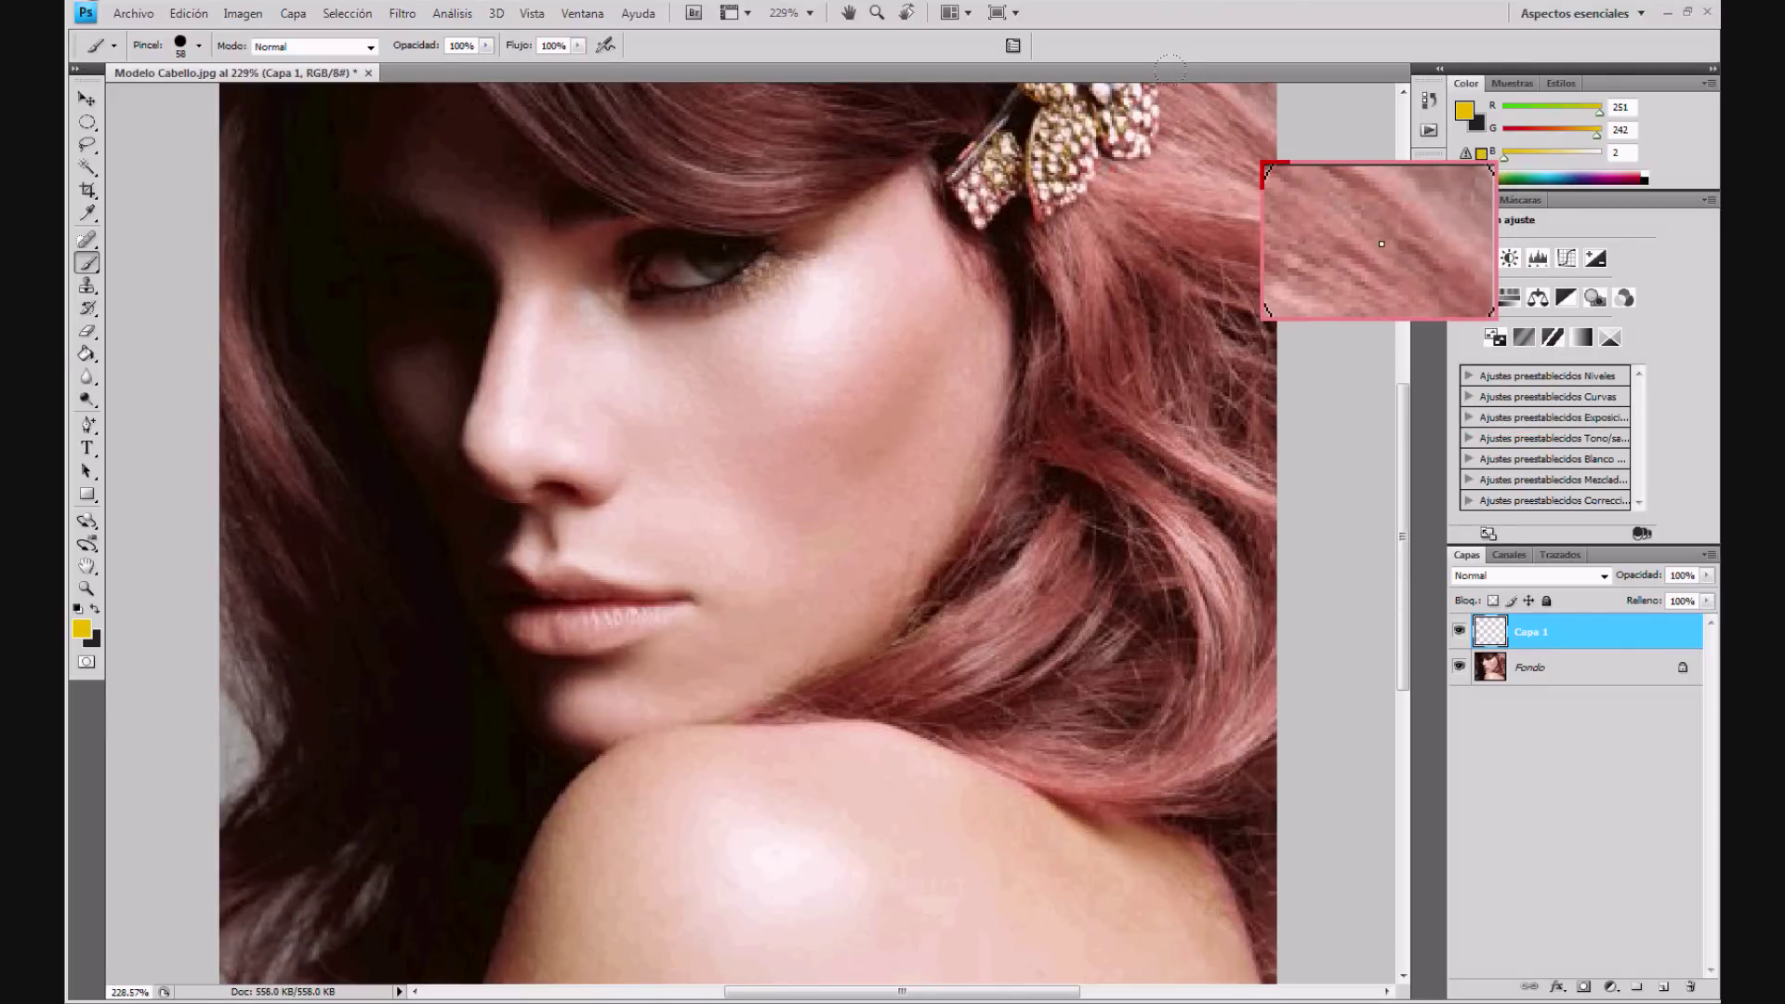
Step: Paint yellow on Capa 1 over the right, top, forehead and left hair areas
{"action": "left_click_drag", "start_coordinate": [1219, 103], "coordinate": [1237, 855]}
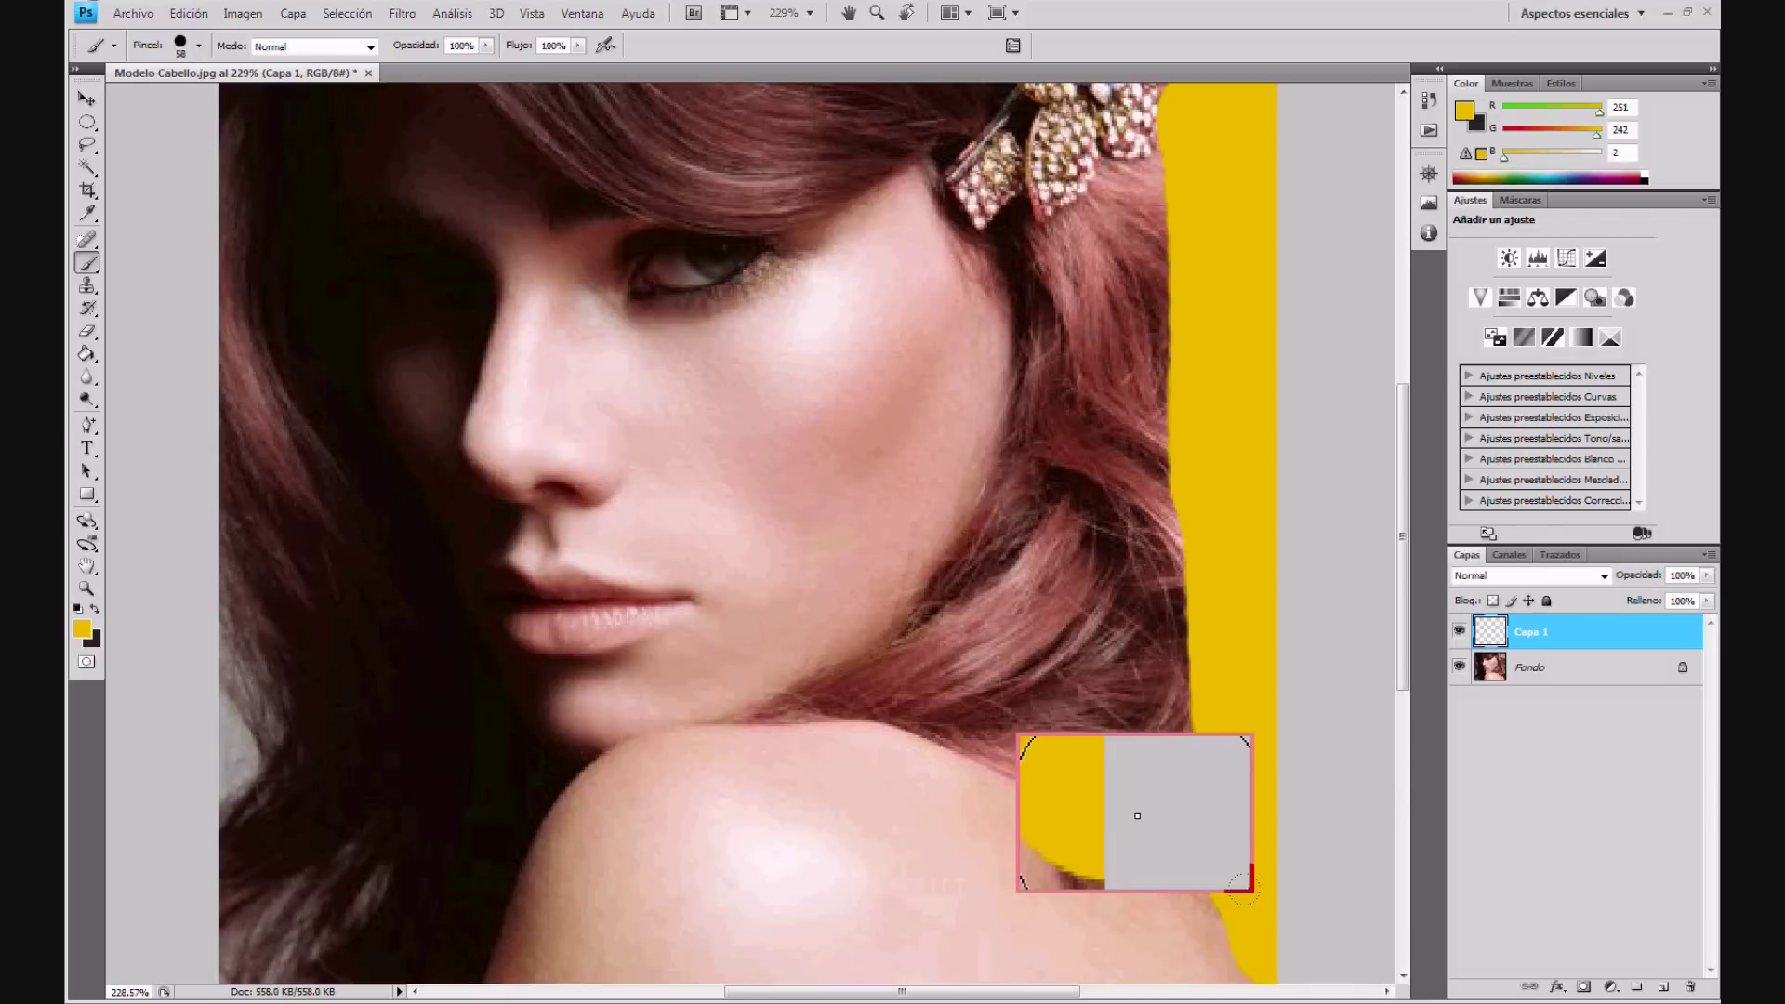
{"action": "mouse_move", "coordinate": [1162, 762]}
{"action": "left_mouse_down"}
{"action": "mouse_move", "coordinate": [1111, 190]}
{"action": "mouse_move", "coordinate": [1138, 739]}
{"action": "mouse_move", "coordinate": [972, 665]}
{"action": "left_mouse_up"}
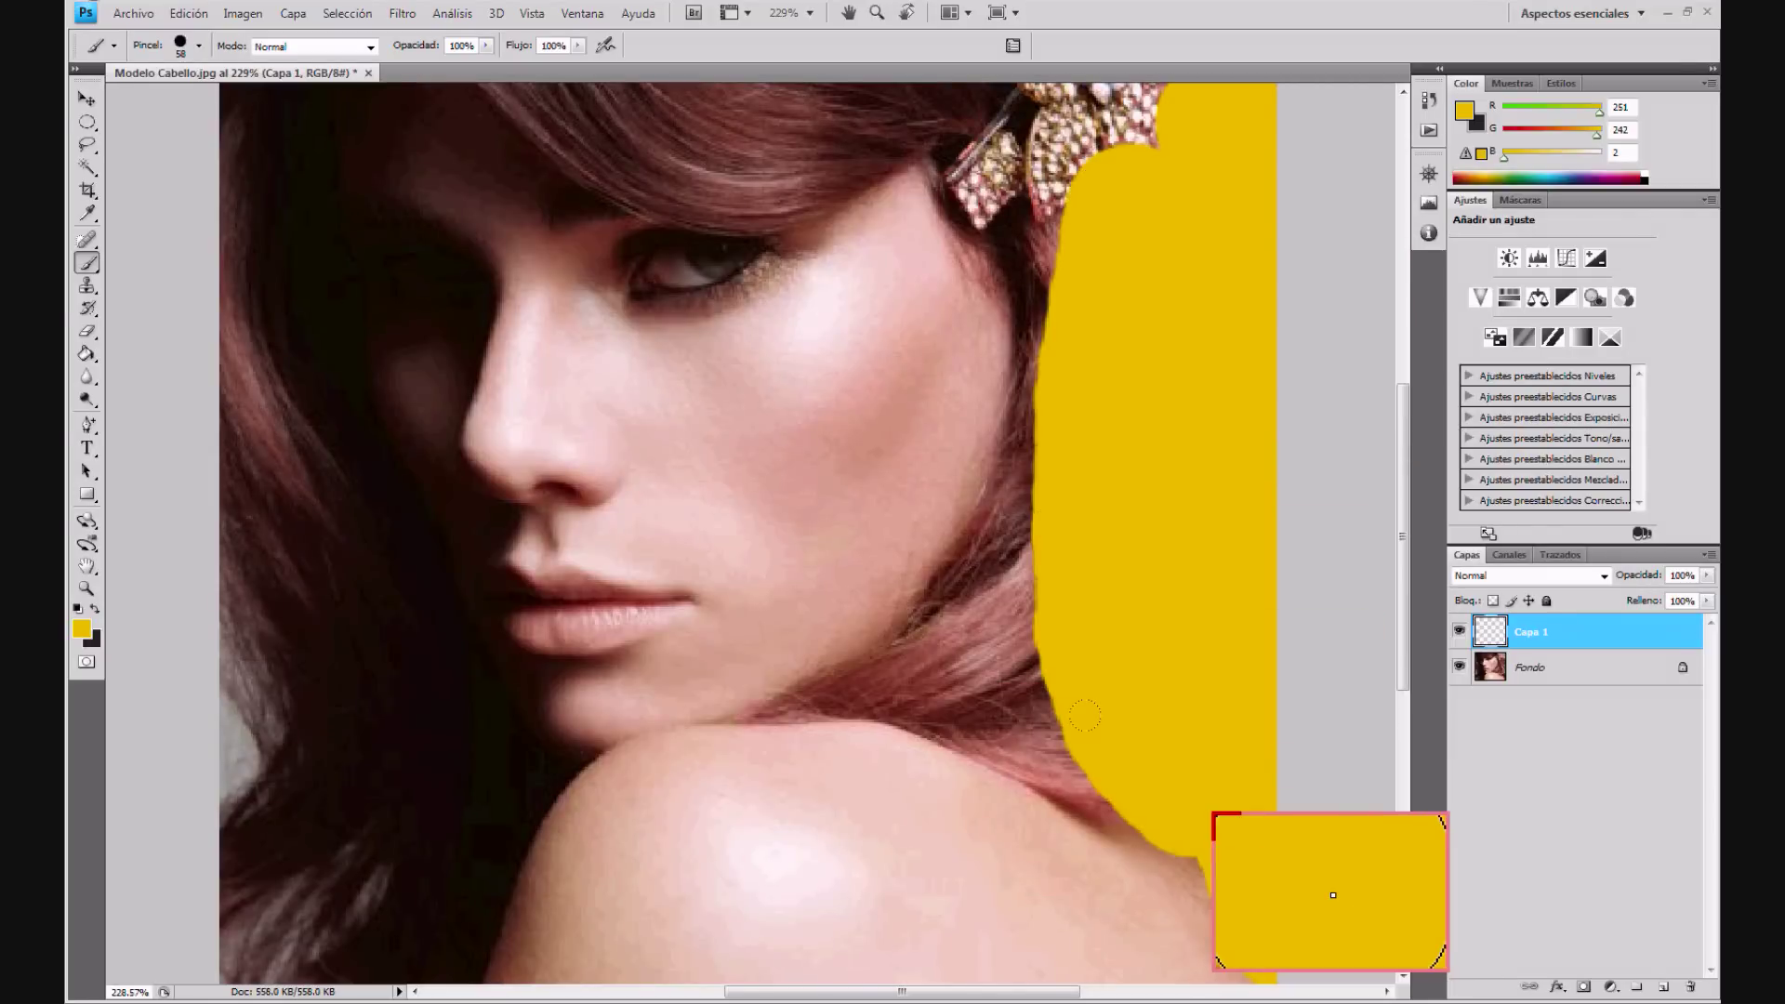
{"action": "left_click_drag", "start_coordinate": [809, 630], "coordinate": [969, 505]}
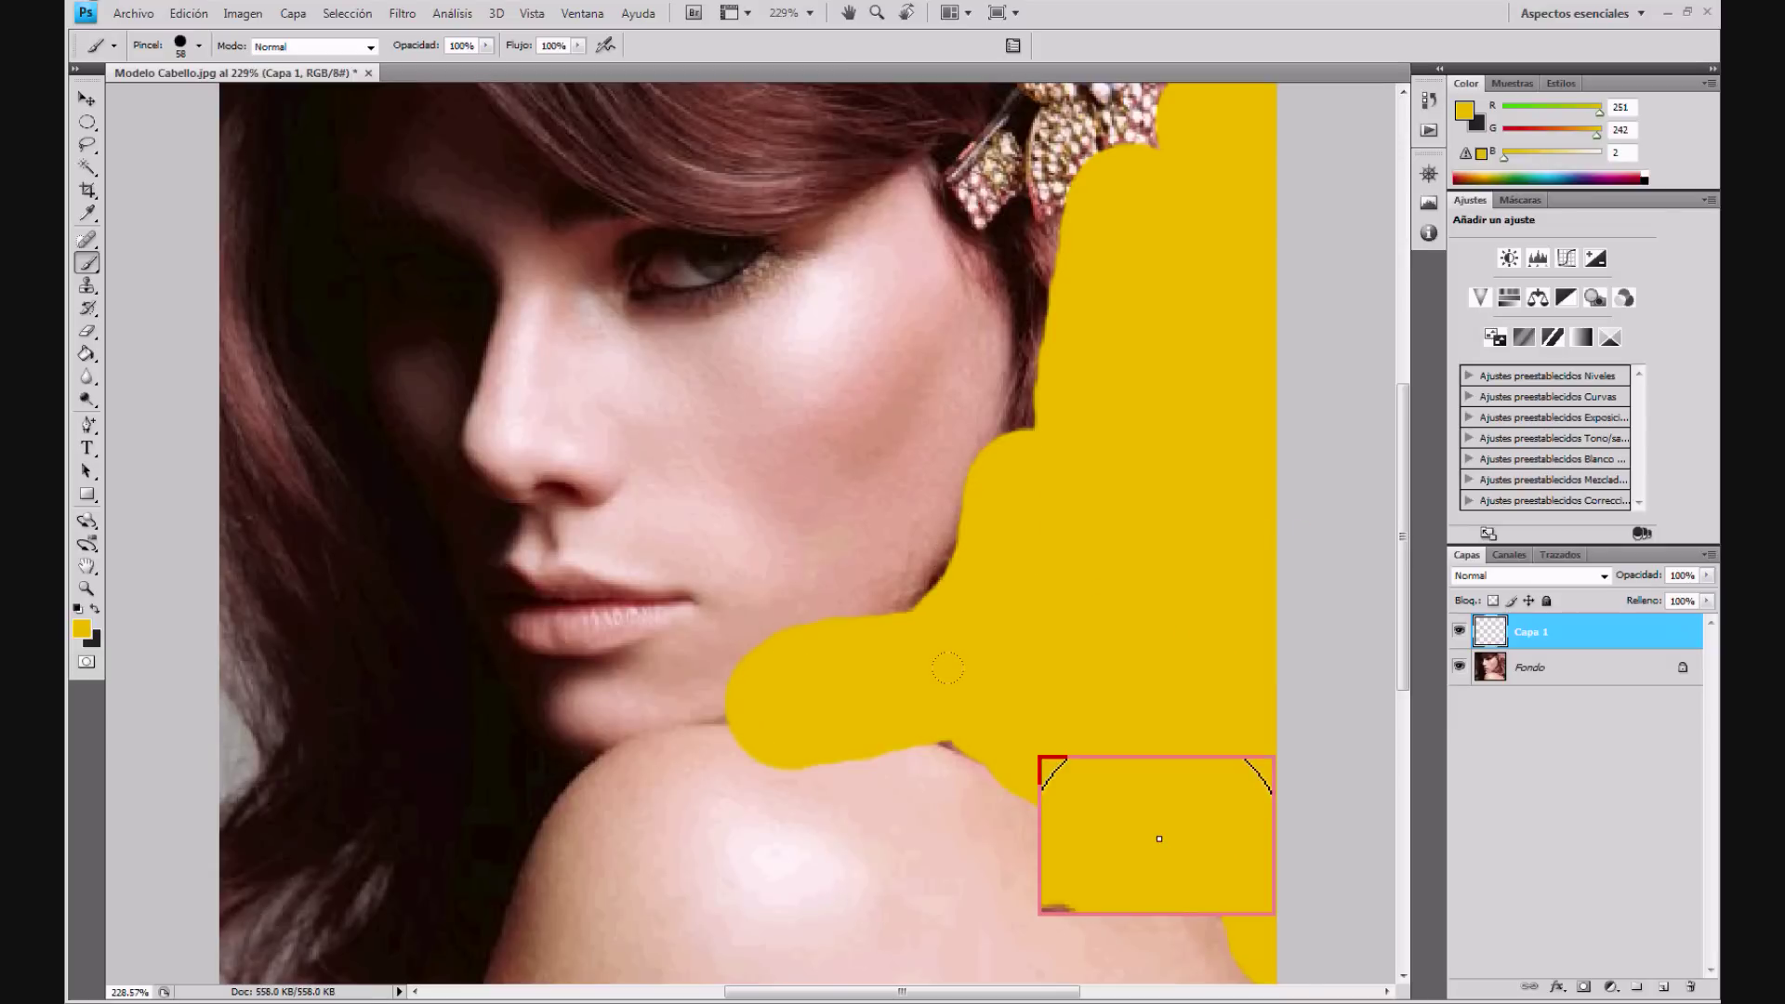
{"action": "left_click_drag", "start_coordinate": [997, 410], "coordinate": [1009, 228]}
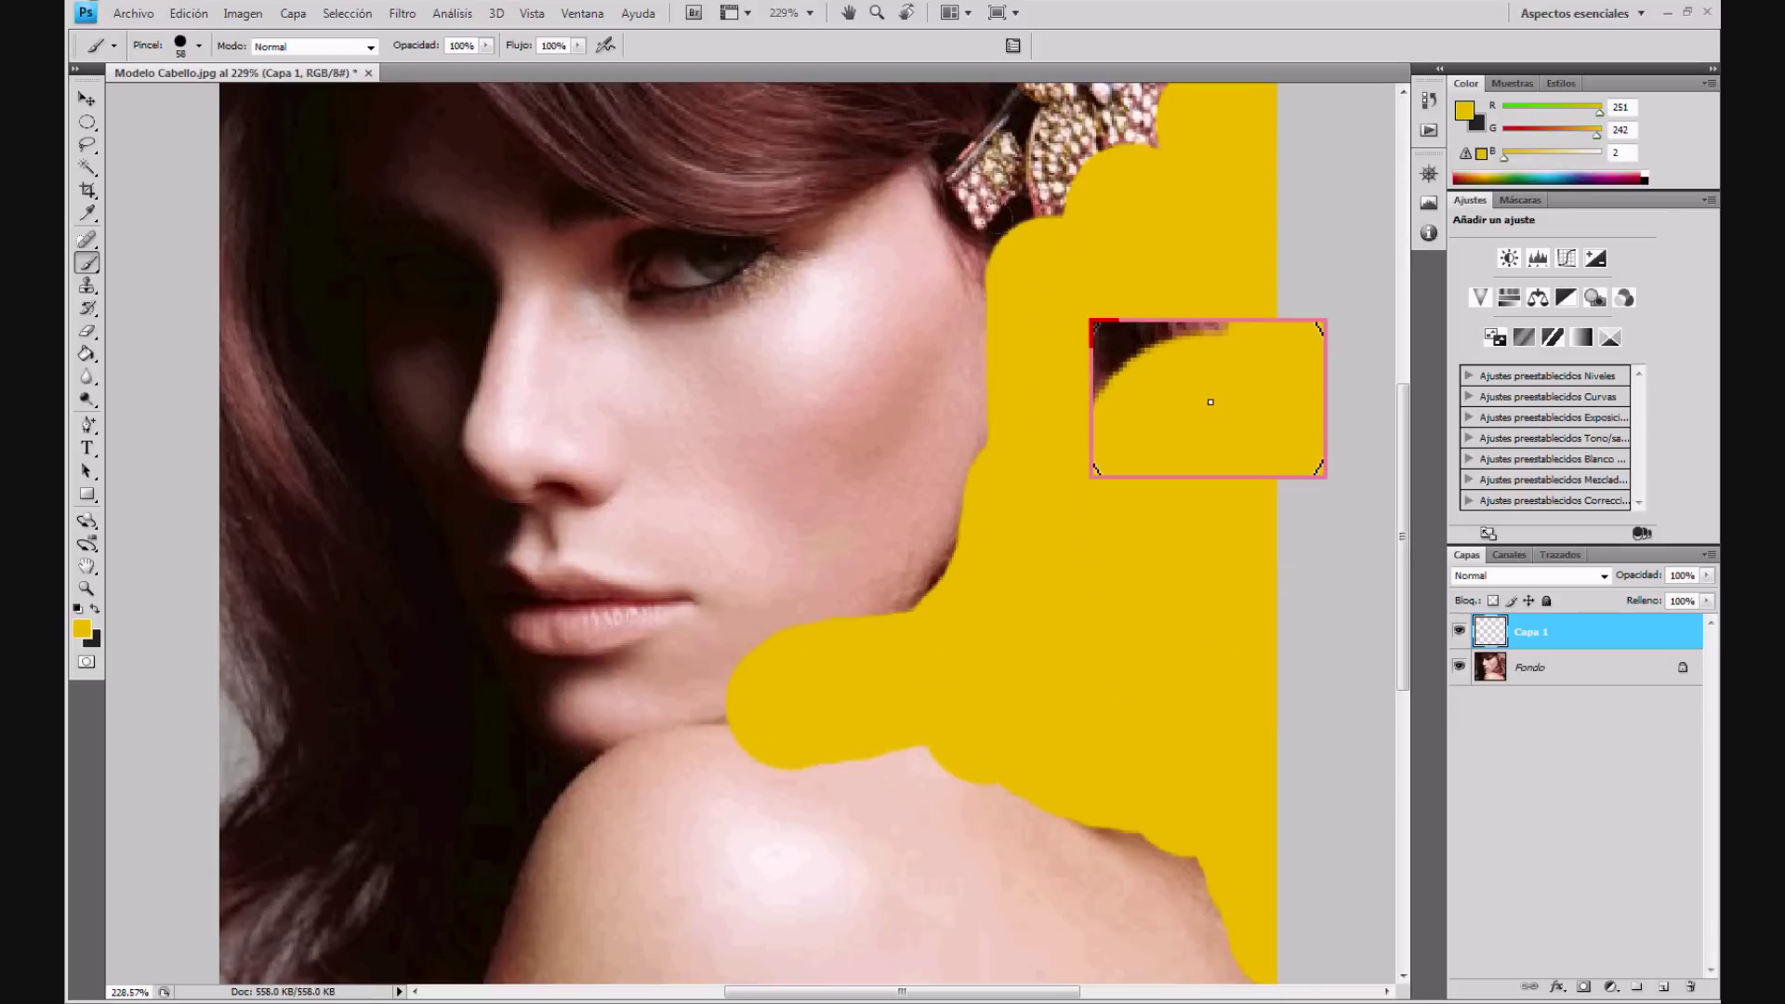
{"action": "left_click_drag", "start_coordinate": [875, 41], "coordinate": [465, 41]}
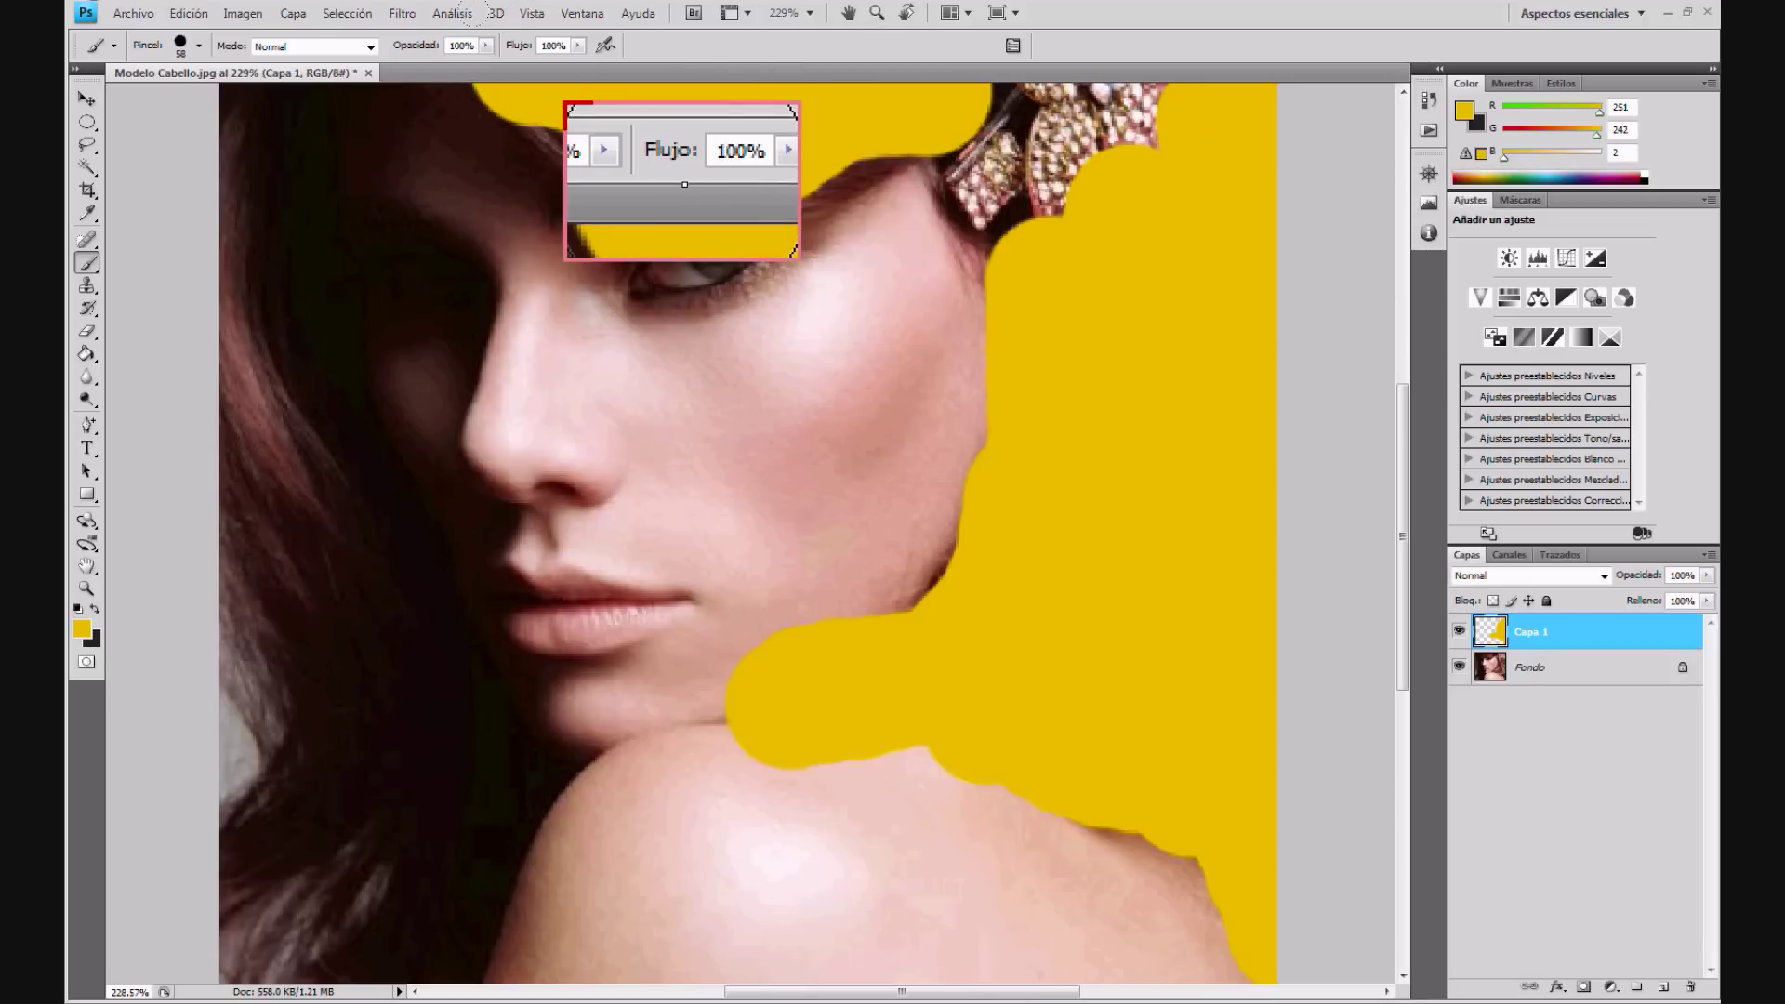
{"action": "left_click_drag", "start_coordinate": [558, 167], "coordinate": [684, 105]}
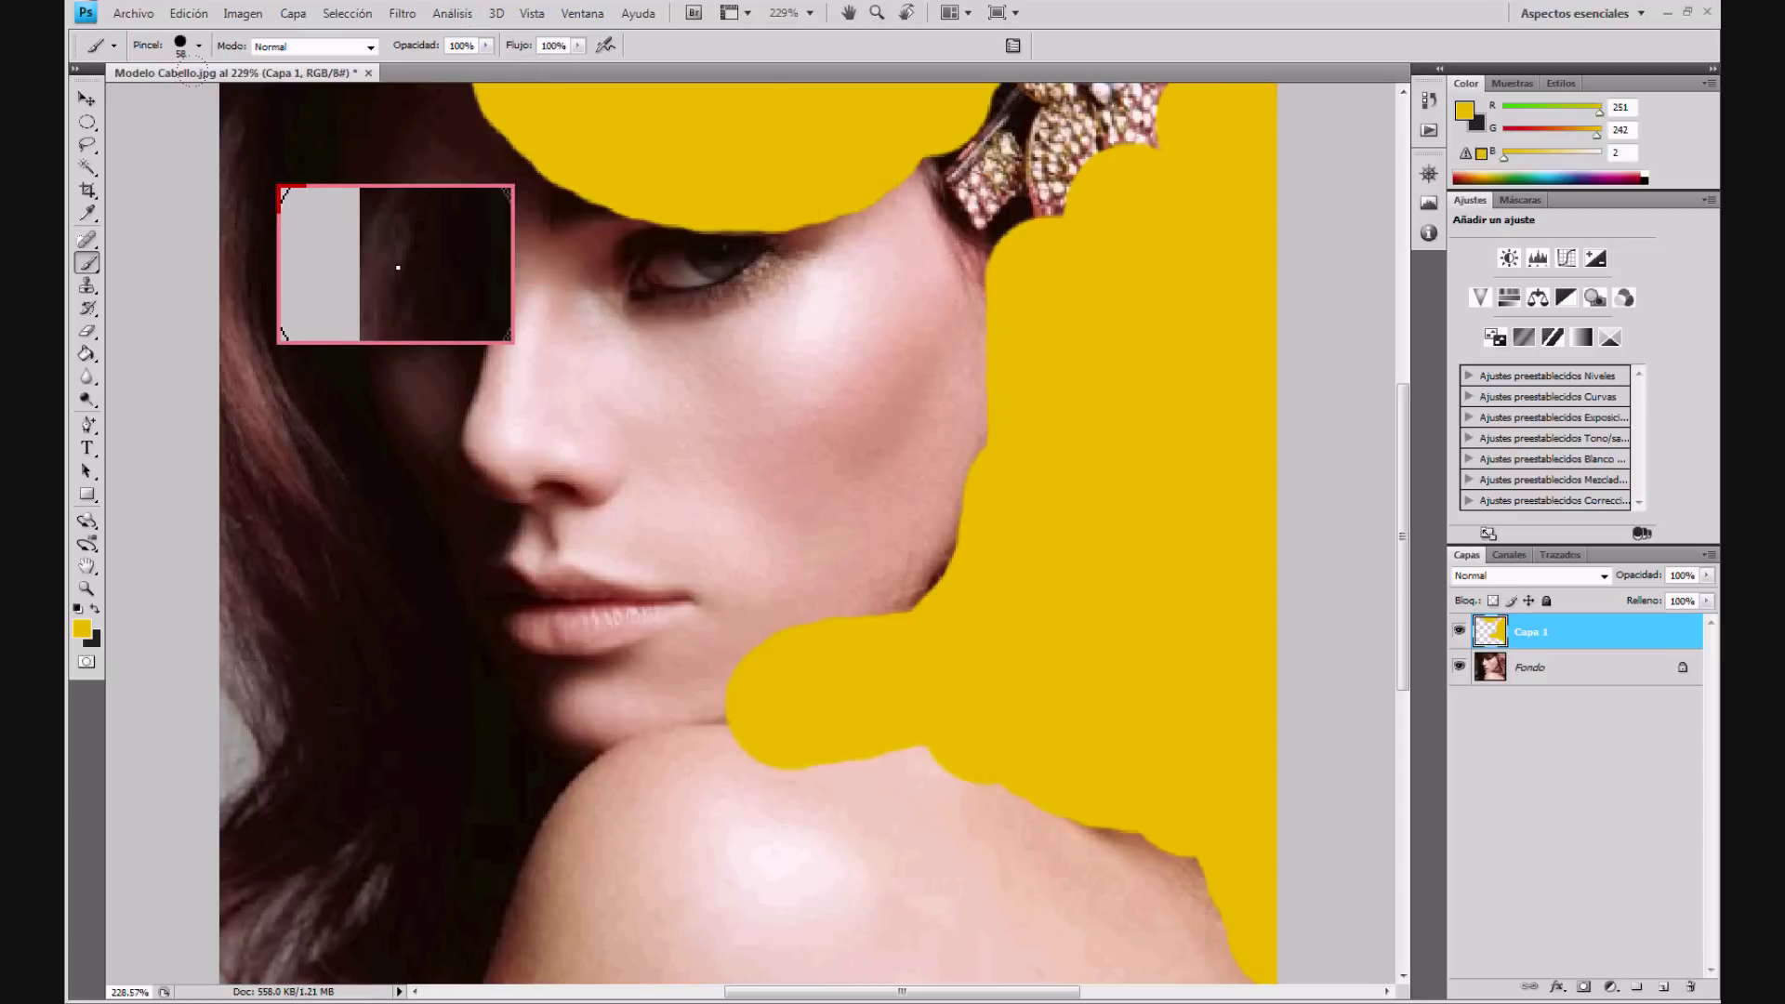
{"action": "mouse_move", "coordinate": [251, 93]}
{"action": "left_mouse_down"}
{"action": "mouse_move", "coordinate": [290, 581]}
{"action": "mouse_move", "coordinate": [348, 711]}
{"action": "mouse_move", "coordinate": [390, 958]}
{"action": "mouse_move", "coordinate": [307, 916]}
{"action": "left_mouse_up"}
{"action": "mouse_move", "coordinate": [300, 826]}
{"action": "left_mouse_down"}
{"action": "mouse_move", "coordinate": [269, 837]}
{"action": "mouse_move", "coordinate": [237, 907]}
{"action": "mouse_move", "coordinate": [228, 544]}
{"action": "left_mouse_up"}
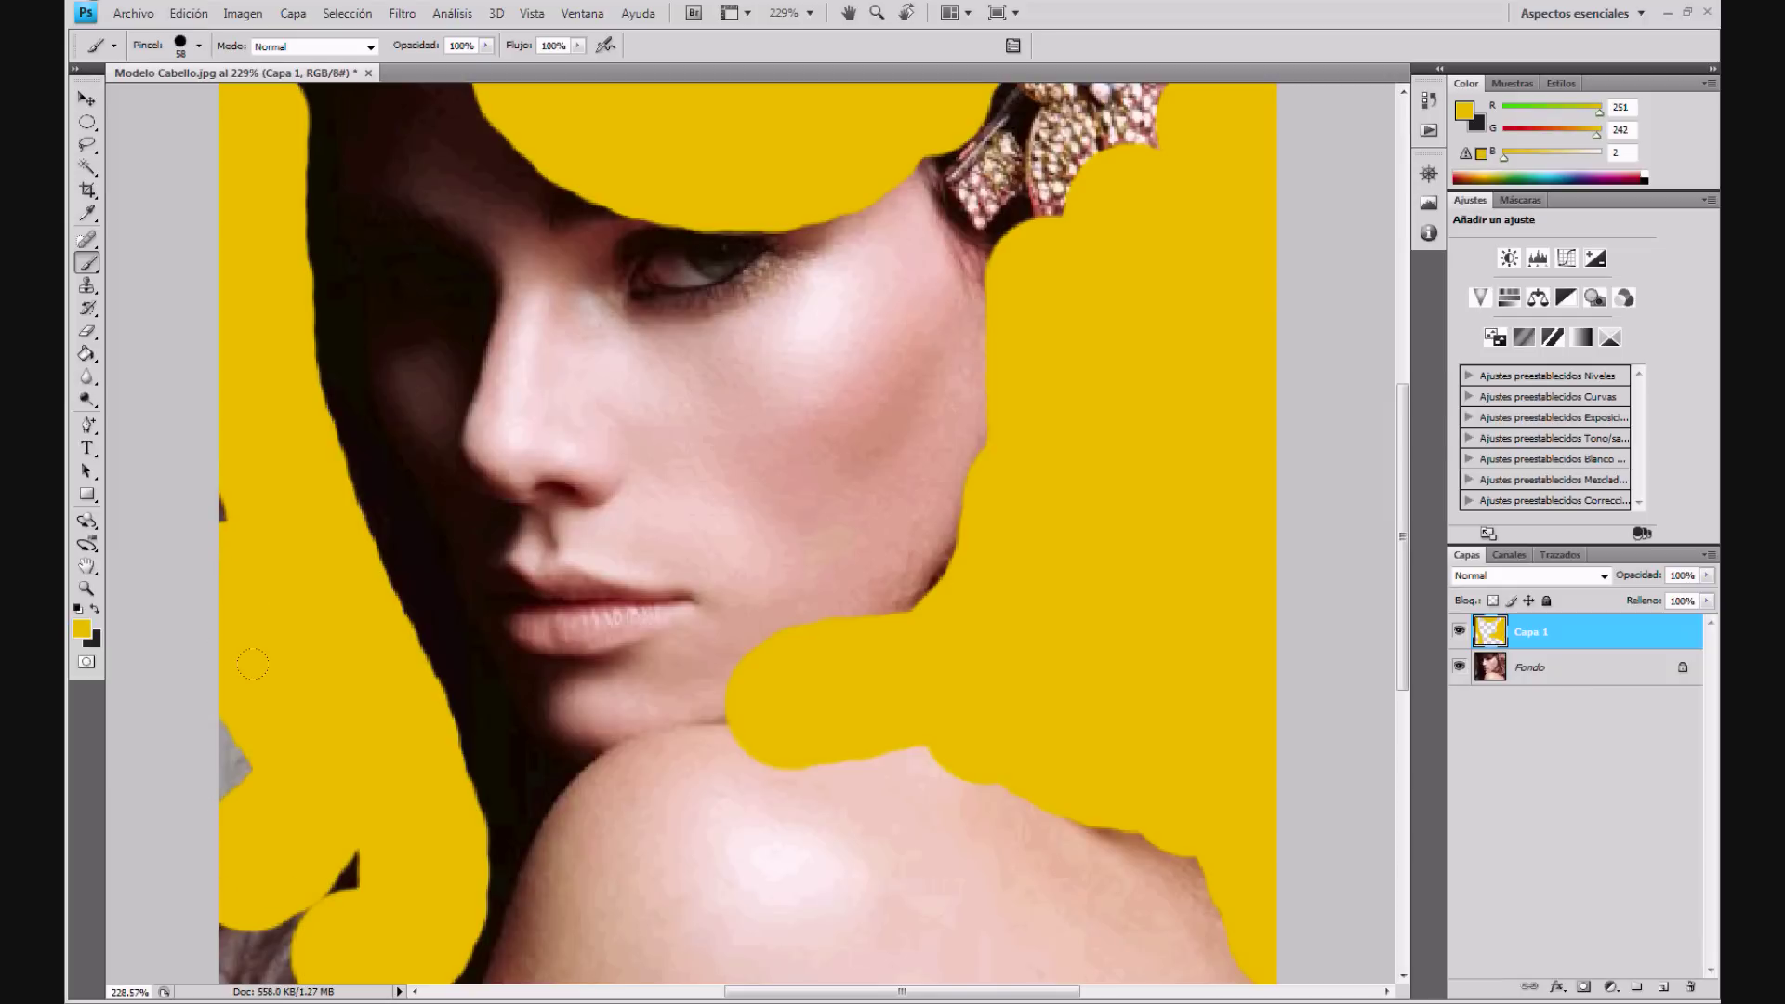
{"action": "mouse_move", "coordinate": [344, 864]}
{"action": "left_mouse_down"}
{"action": "mouse_move", "coordinate": [297, 930]}
{"action": "mouse_move", "coordinate": [210, 903]}
{"action": "left_mouse_up"}
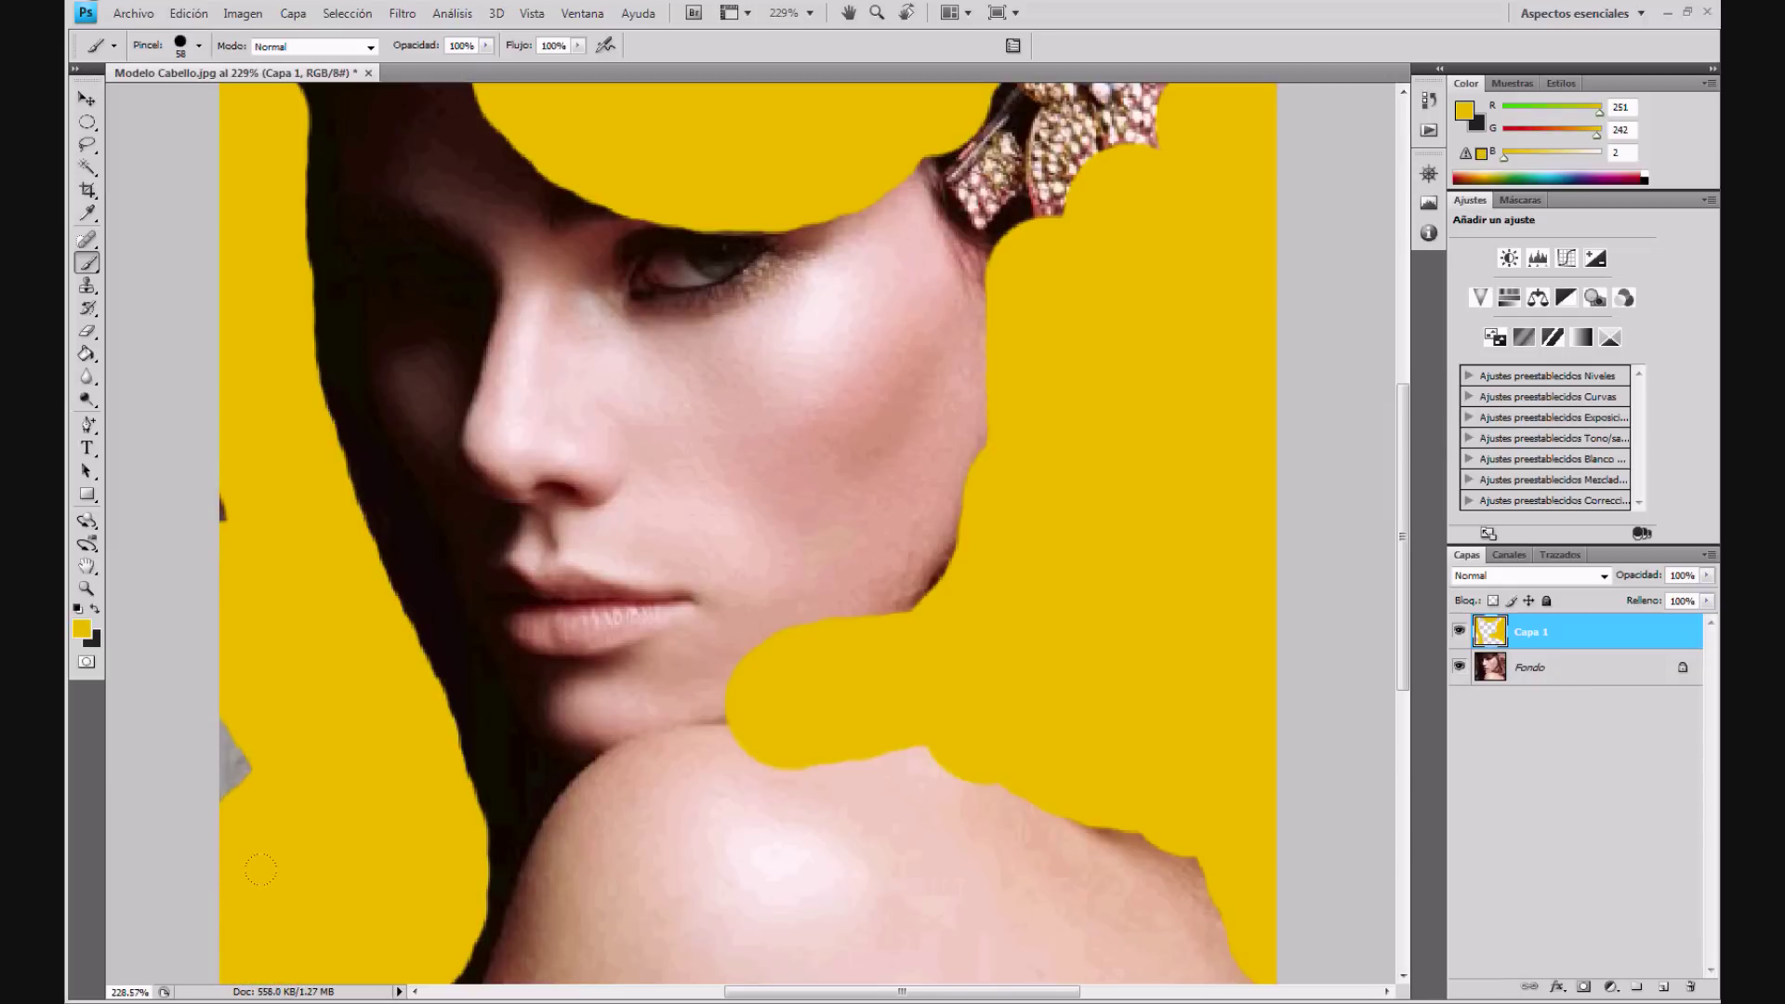
{"action": "left_click", "coordinate": [223, 510]}
{"action": "left_click_drag", "start_coordinate": [978, 516], "coordinate": [886, 597]}
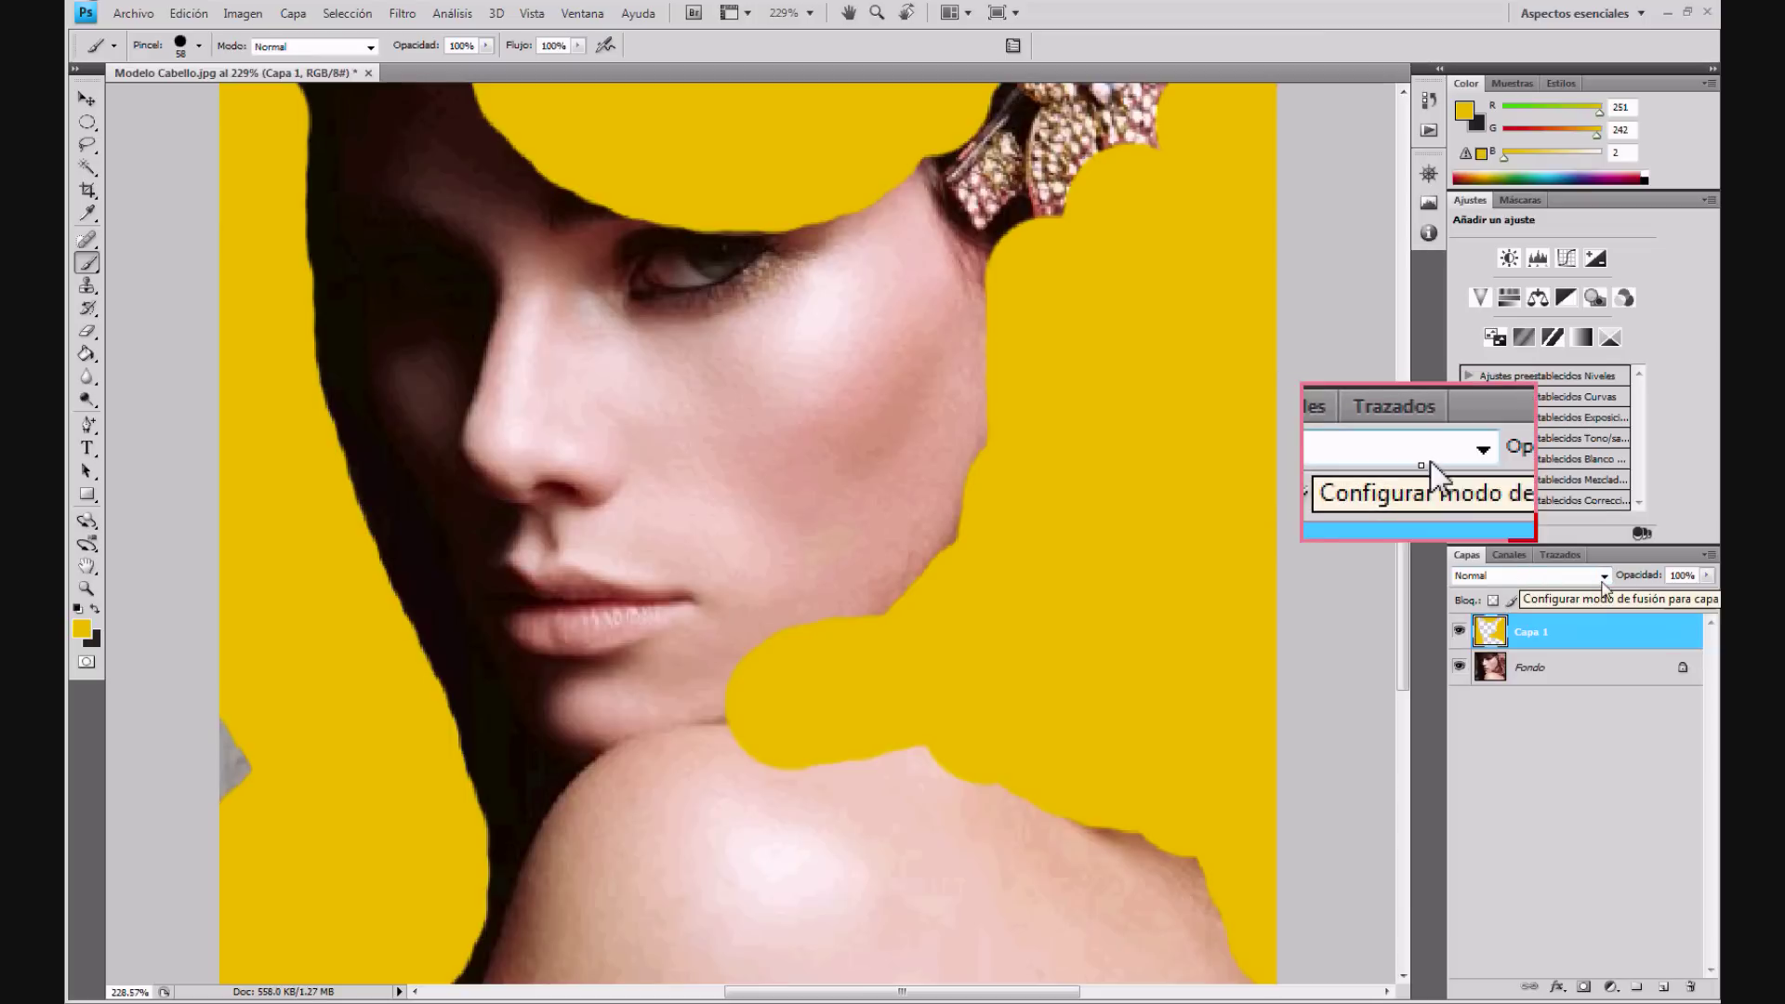
Step: Set Capa 1's blend mode to Color, after briefly trying Tono
{"action": "left_click", "coordinate": [1604, 577]}
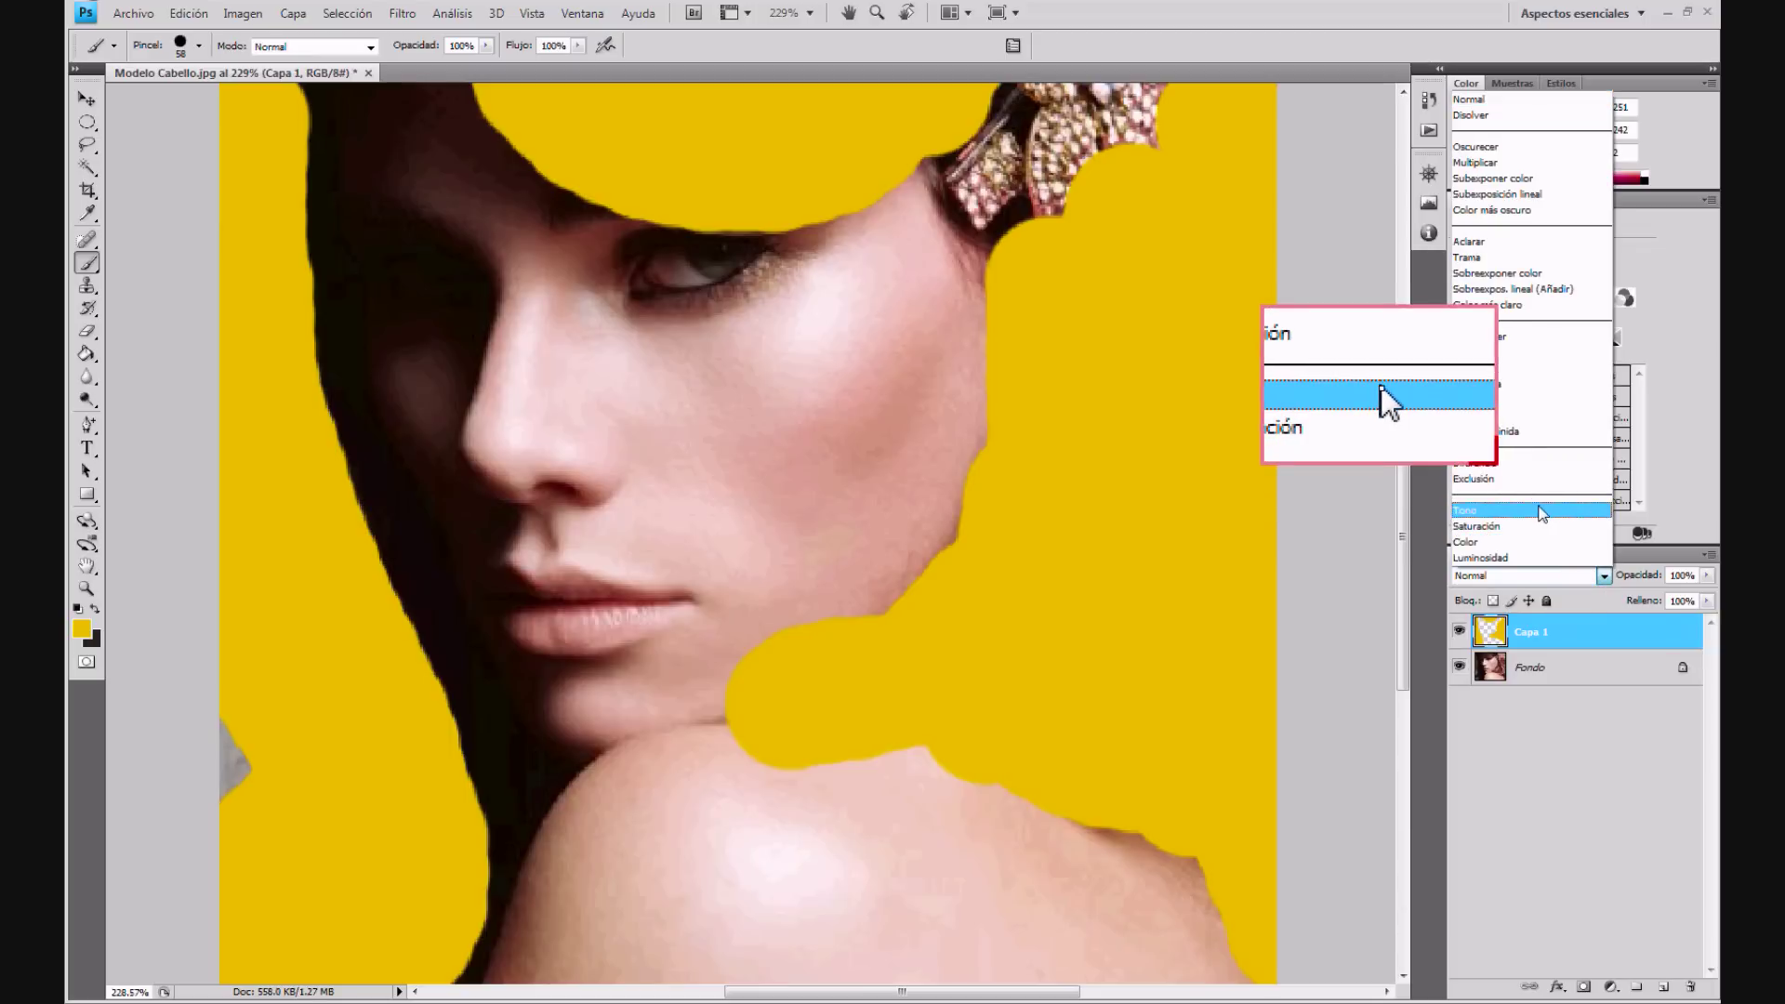
{"action": "left_click", "coordinate": [1543, 511]}
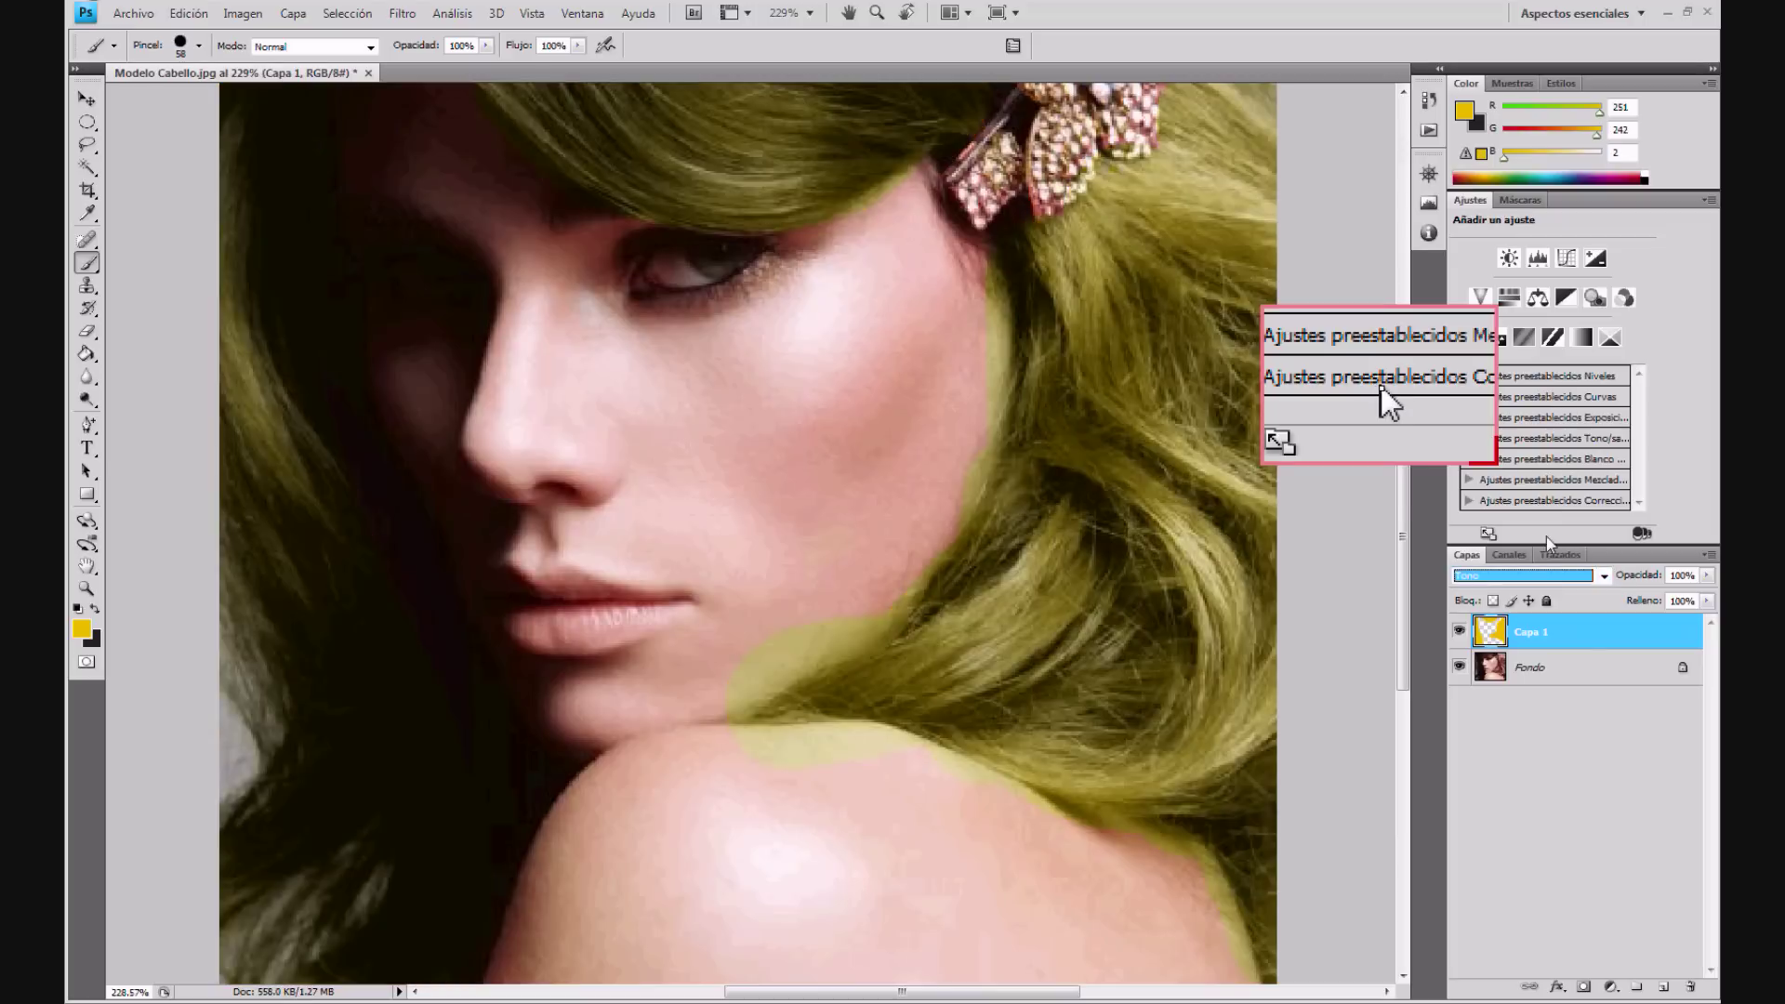
{"action": "left_click", "coordinate": [1604, 577]}
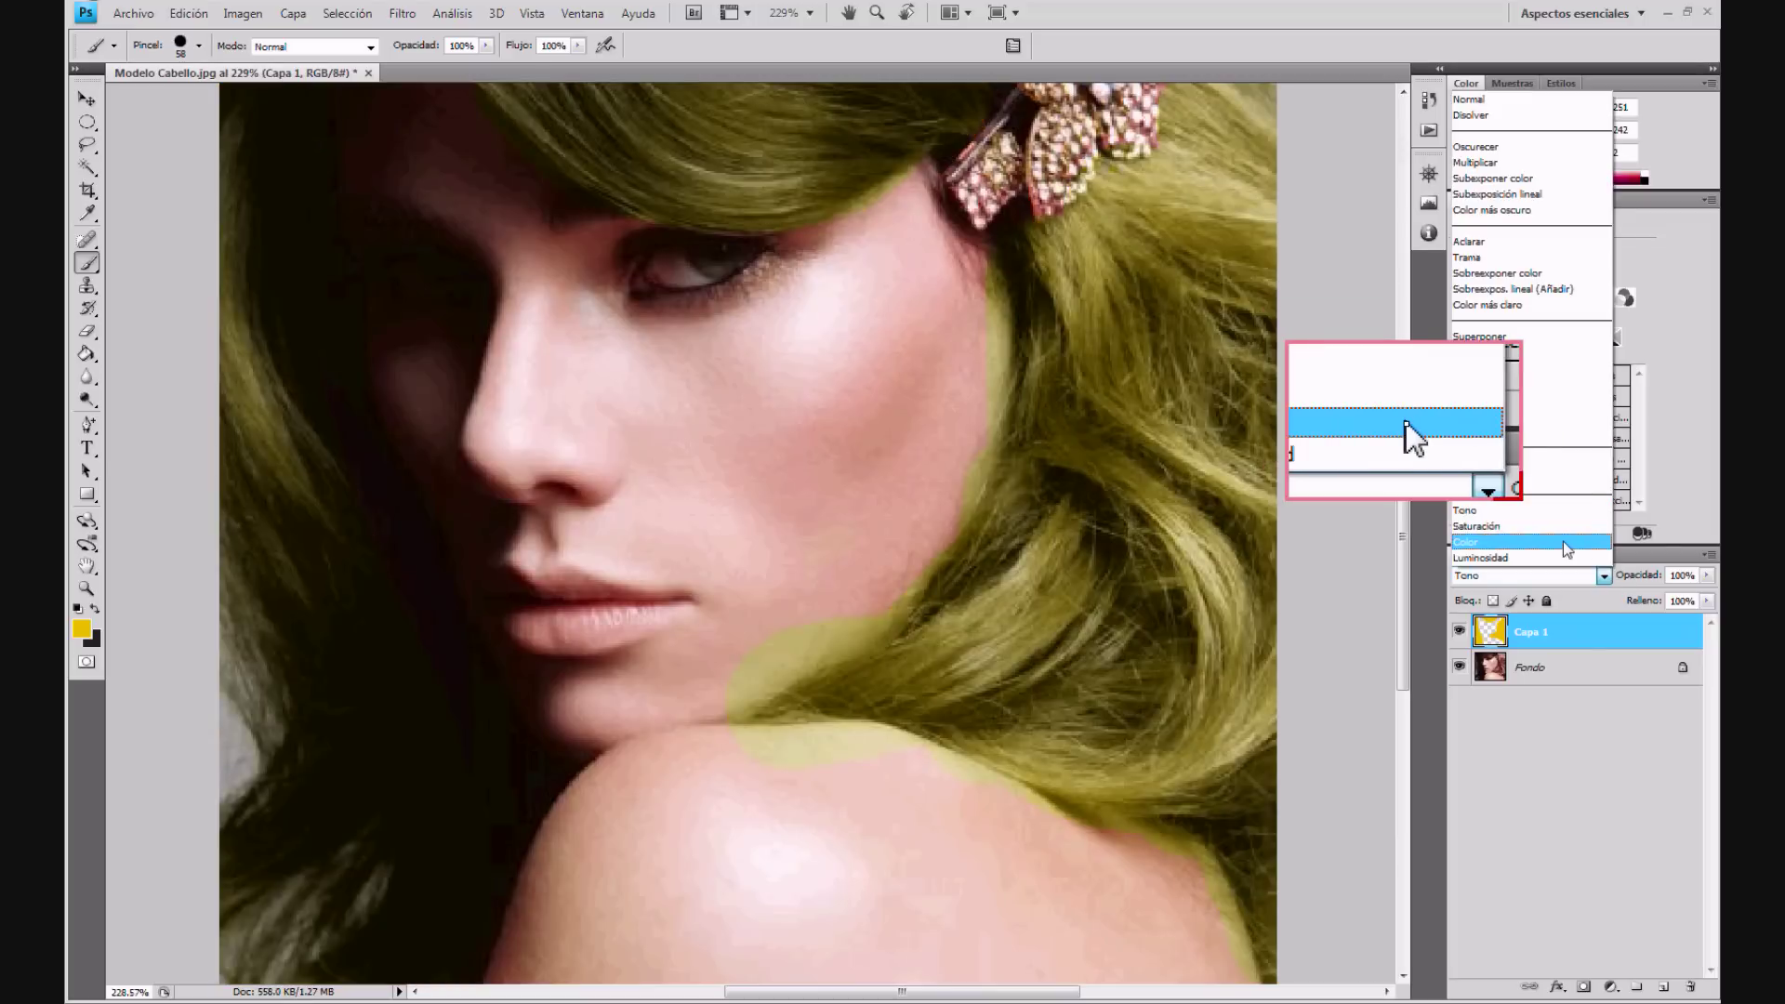
{"action": "left_click", "coordinate": [1565, 542]}
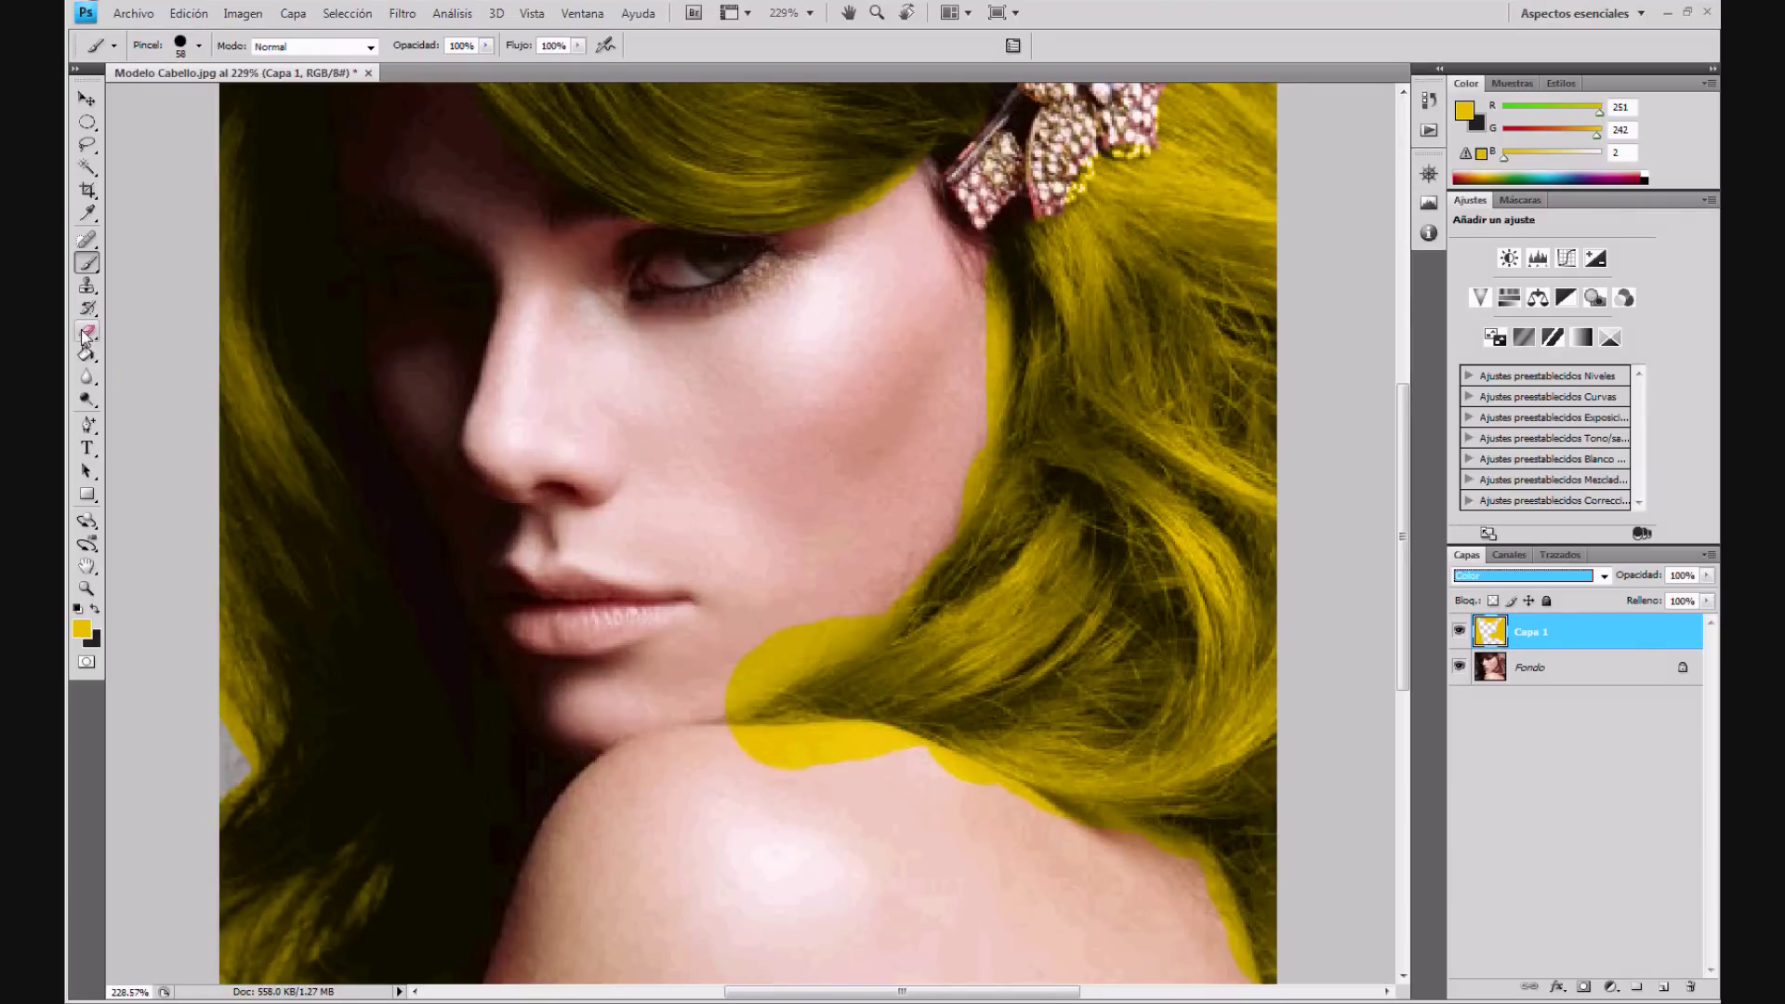
Step: Erase the yellow overspill from the neck, jaw, shoulder edges and cheek
{"action": "left_click", "coordinate": [87, 332]}
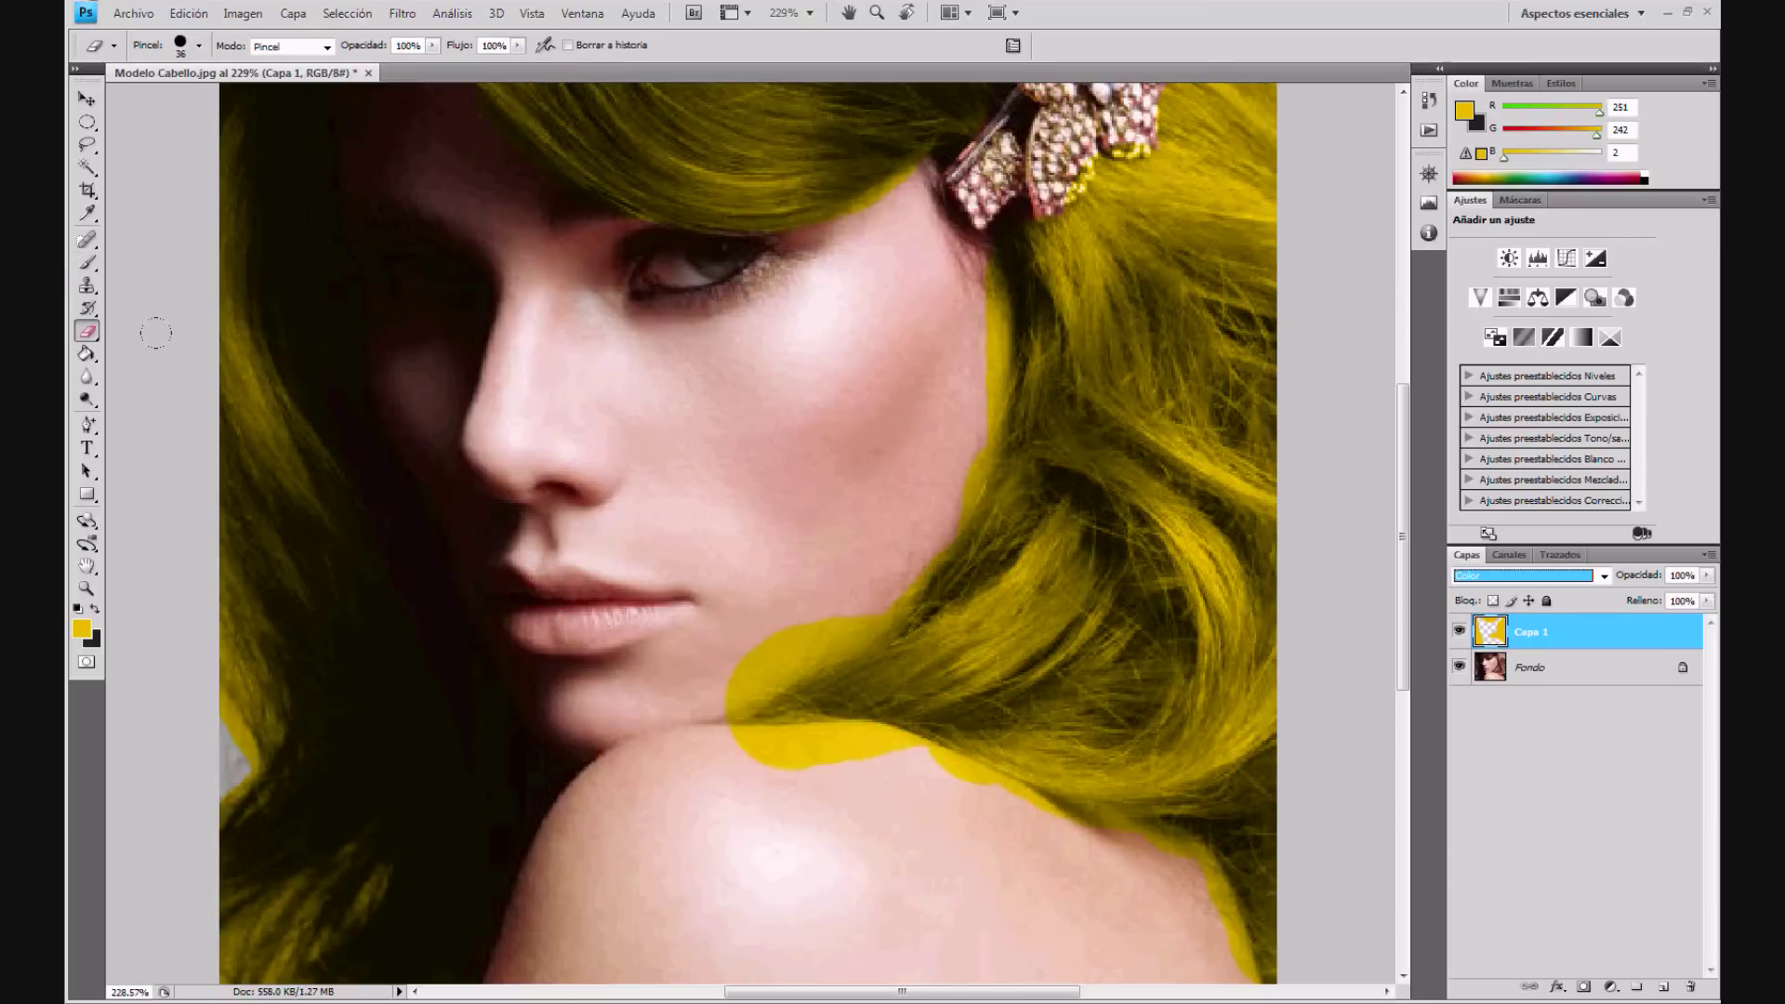
{"action": "mouse_move", "coordinate": [832, 632]}
{"action": "left_mouse_down"}
{"action": "mouse_move", "coordinate": [755, 749]}
{"action": "mouse_move", "coordinate": [1014, 829]}
{"action": "left_mouse_up"}
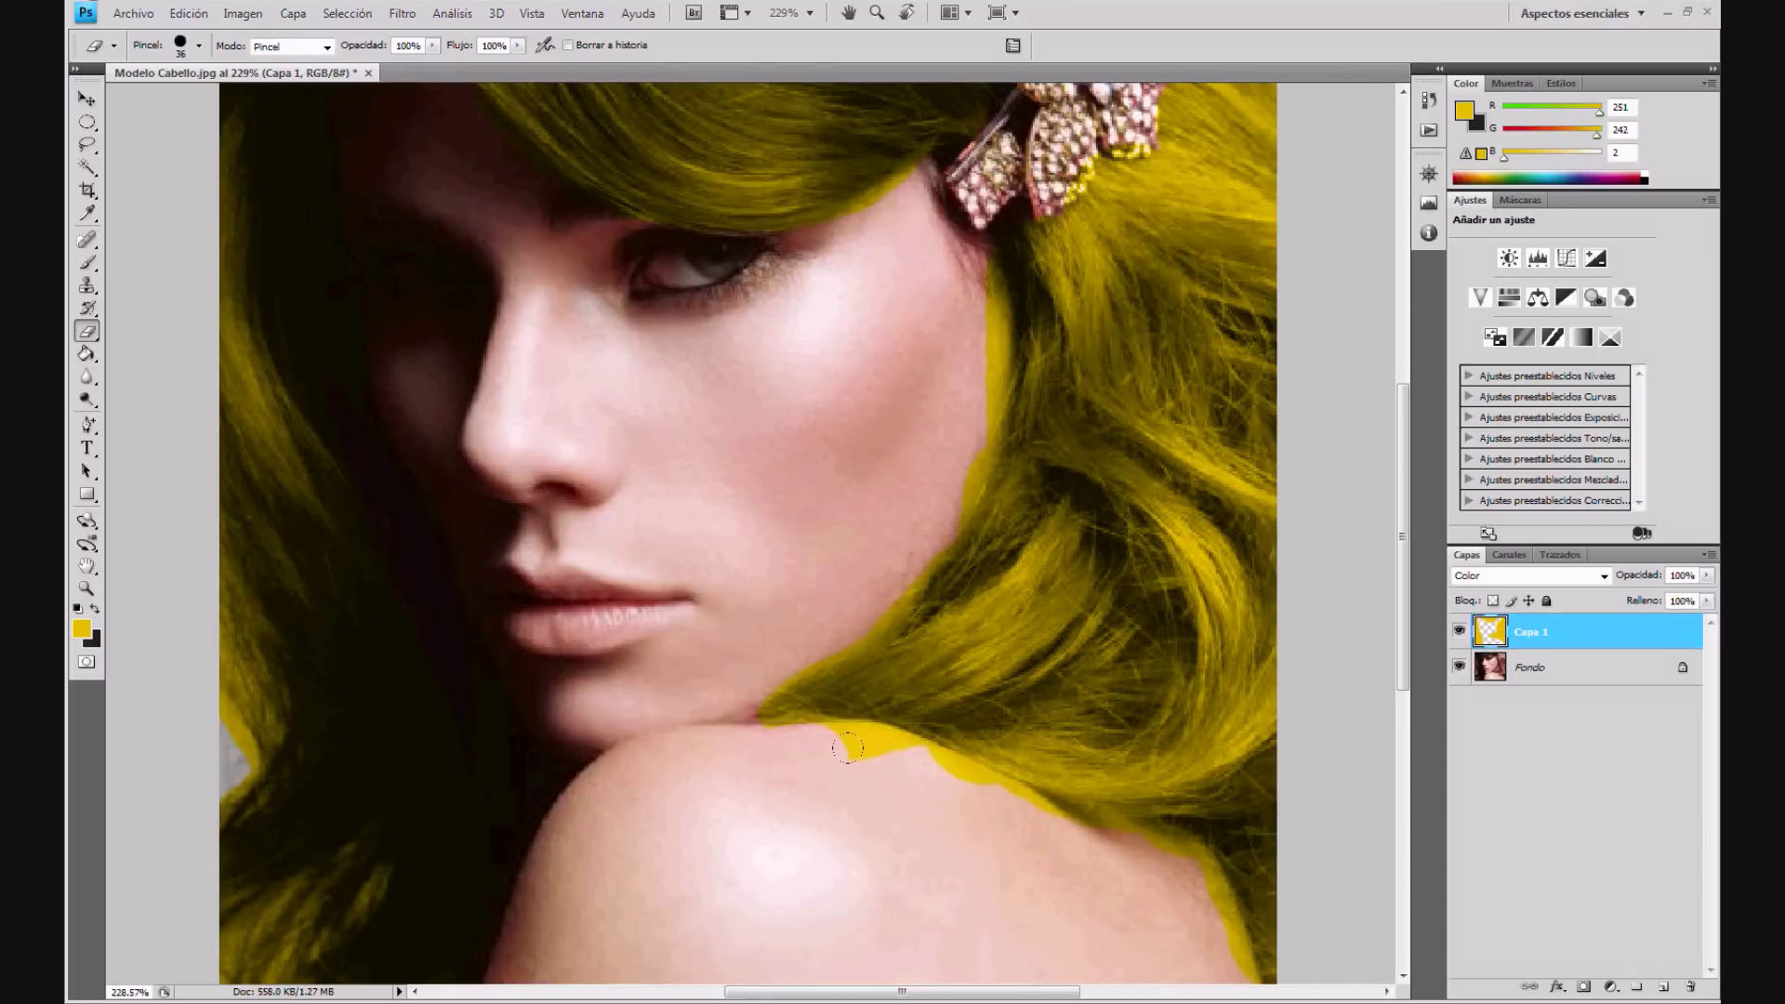
{"action": "mouse_move", "coordinate": [1167, 909]}
{"action": "left_mouse_down"}
{"action": "mouse_move", "coordinate": [1191, 926]}
{"action": "mouse_move", "coordinate": [1216, 895]}
{"action": "left_mouse_up"}
{"action": "left_click_drag", "start_coordinate": [1050, 800], "coordinate": [822, 730]}
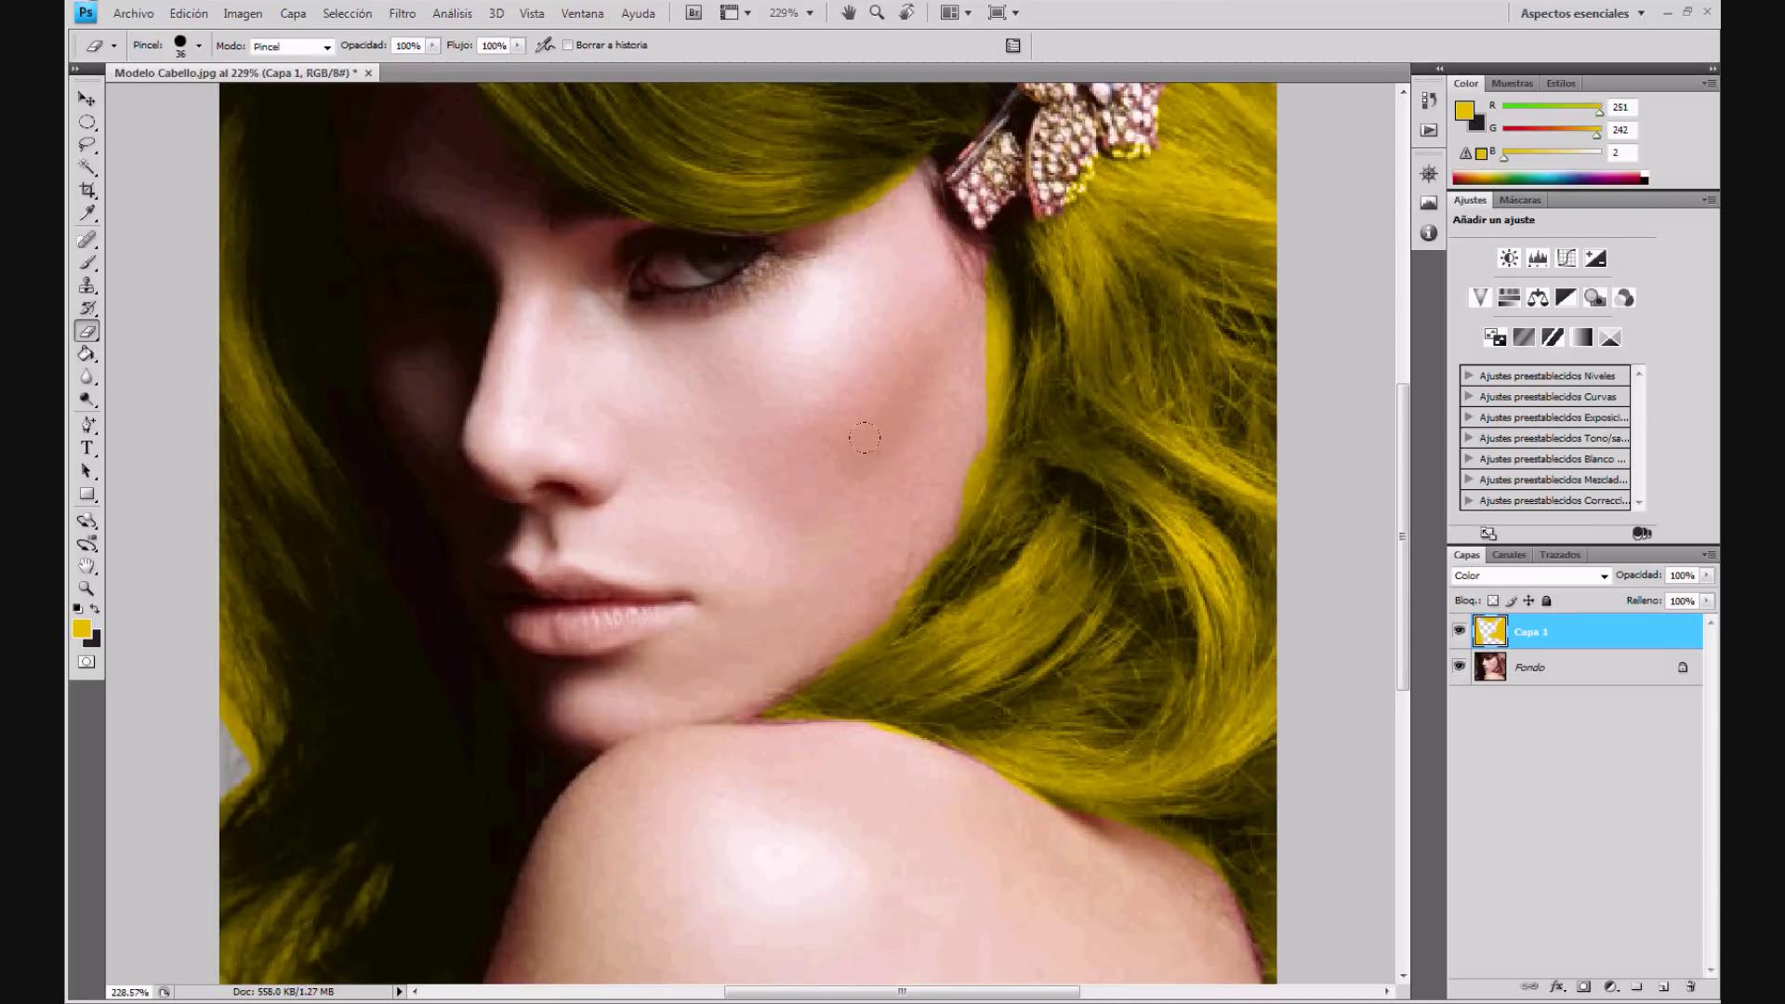
{"action": "mouse_move", "coordinate": [986, 465]}
{"action": "left_mouse_down"}
{"action": "mouse_move", "coordinate": [995, 307]}
{"action": "mouse_move", "coordinate": [1004, 386]}
{"action": "mouse_move", "coordinate": [973, 500]}
{"action": "left_mouse_up"}
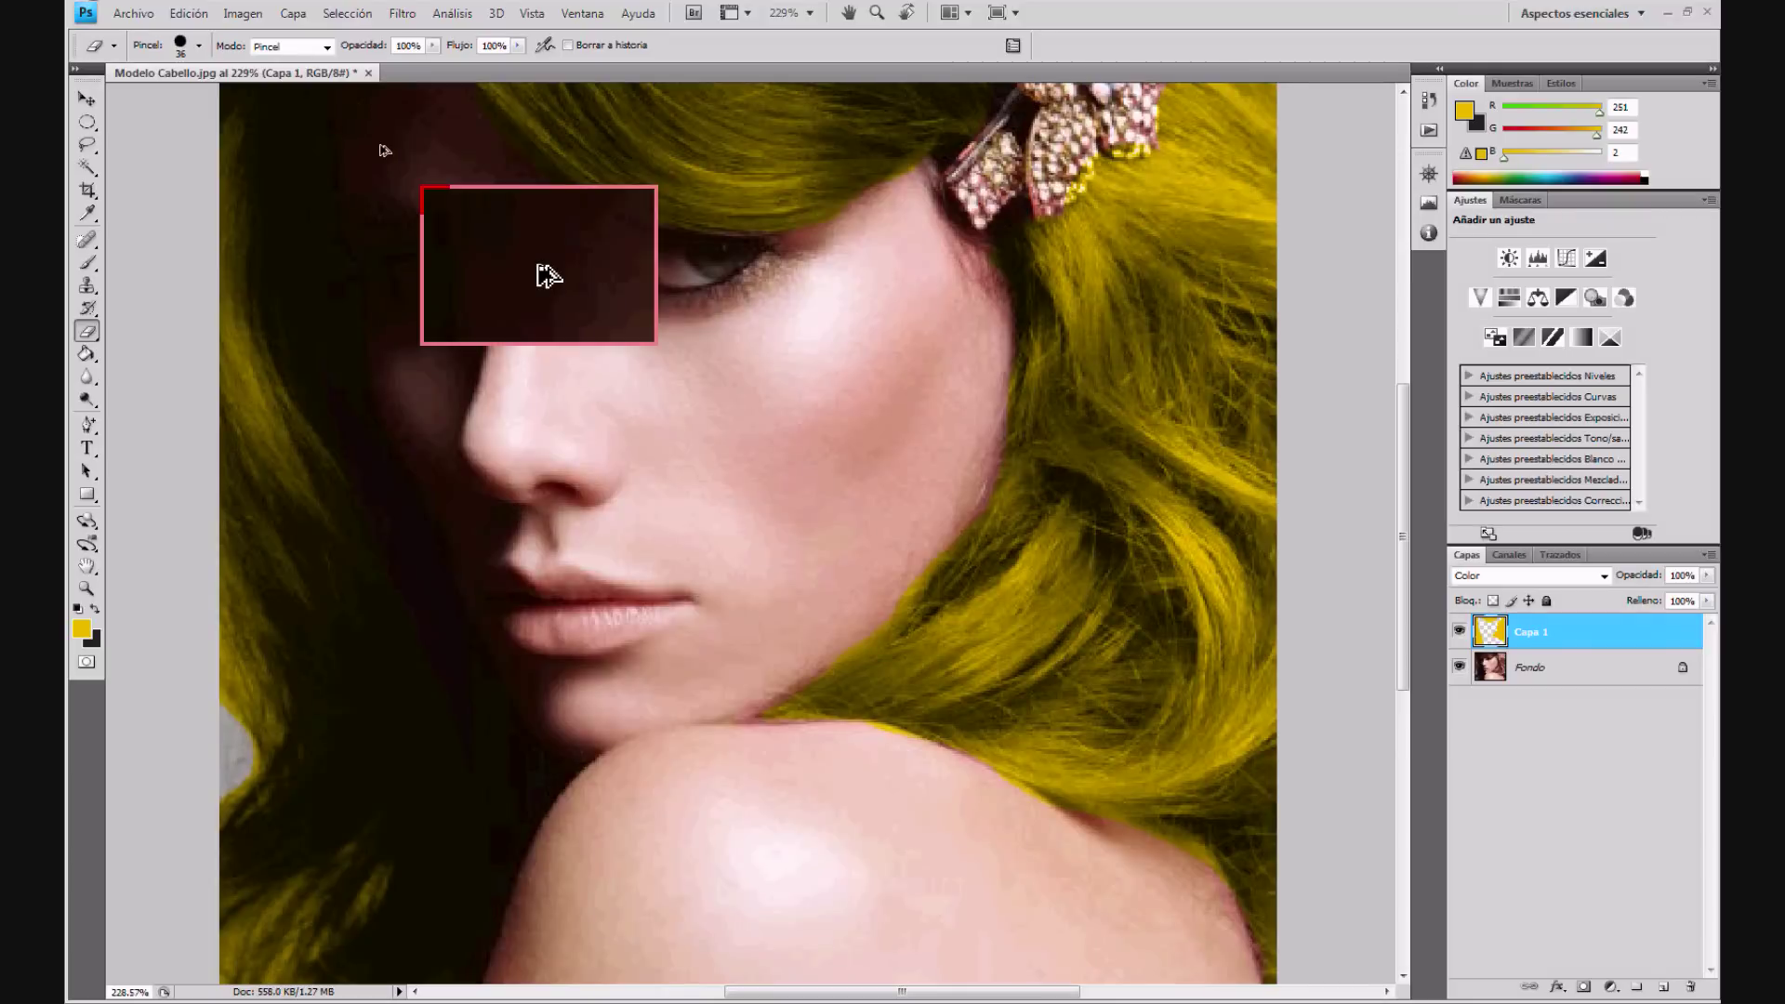
Step: Apply Hue/Saturation to Capa 1 with Colorear on, Tono about 40, Saturación about 57
{"action": "left_click", "coordinate": [242, 13]}
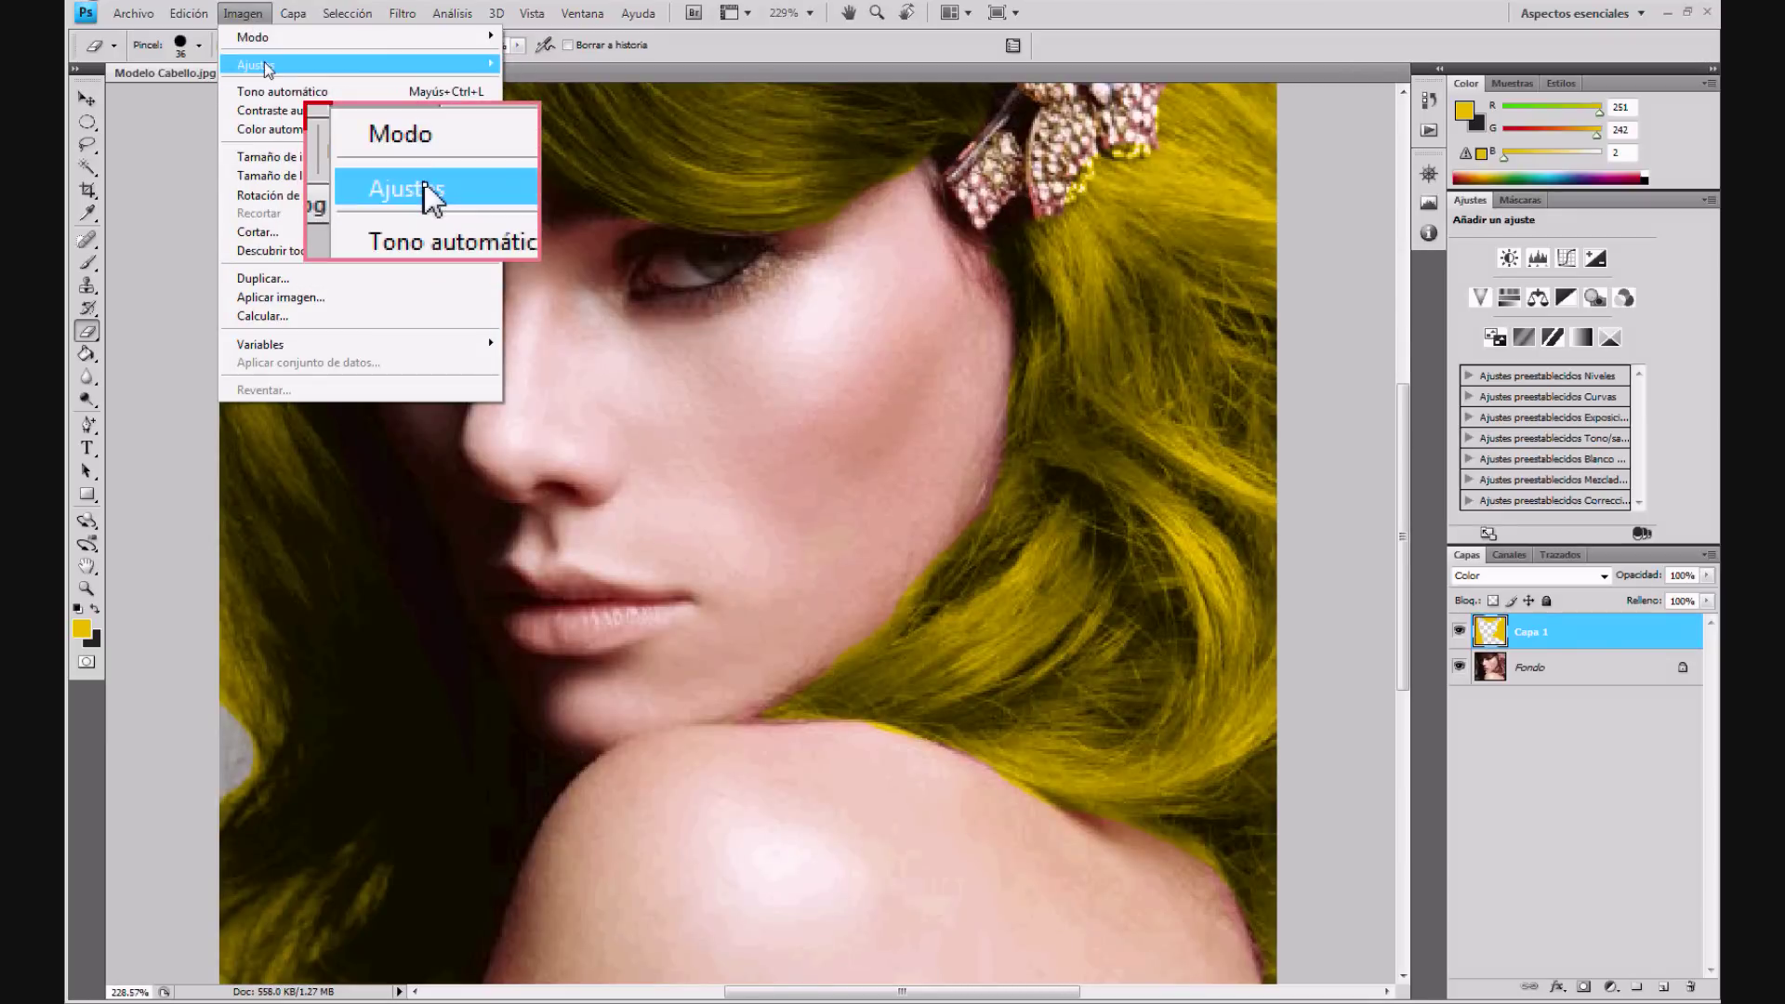
{"action": "mouse_move", "coordinate": [355, 64]}
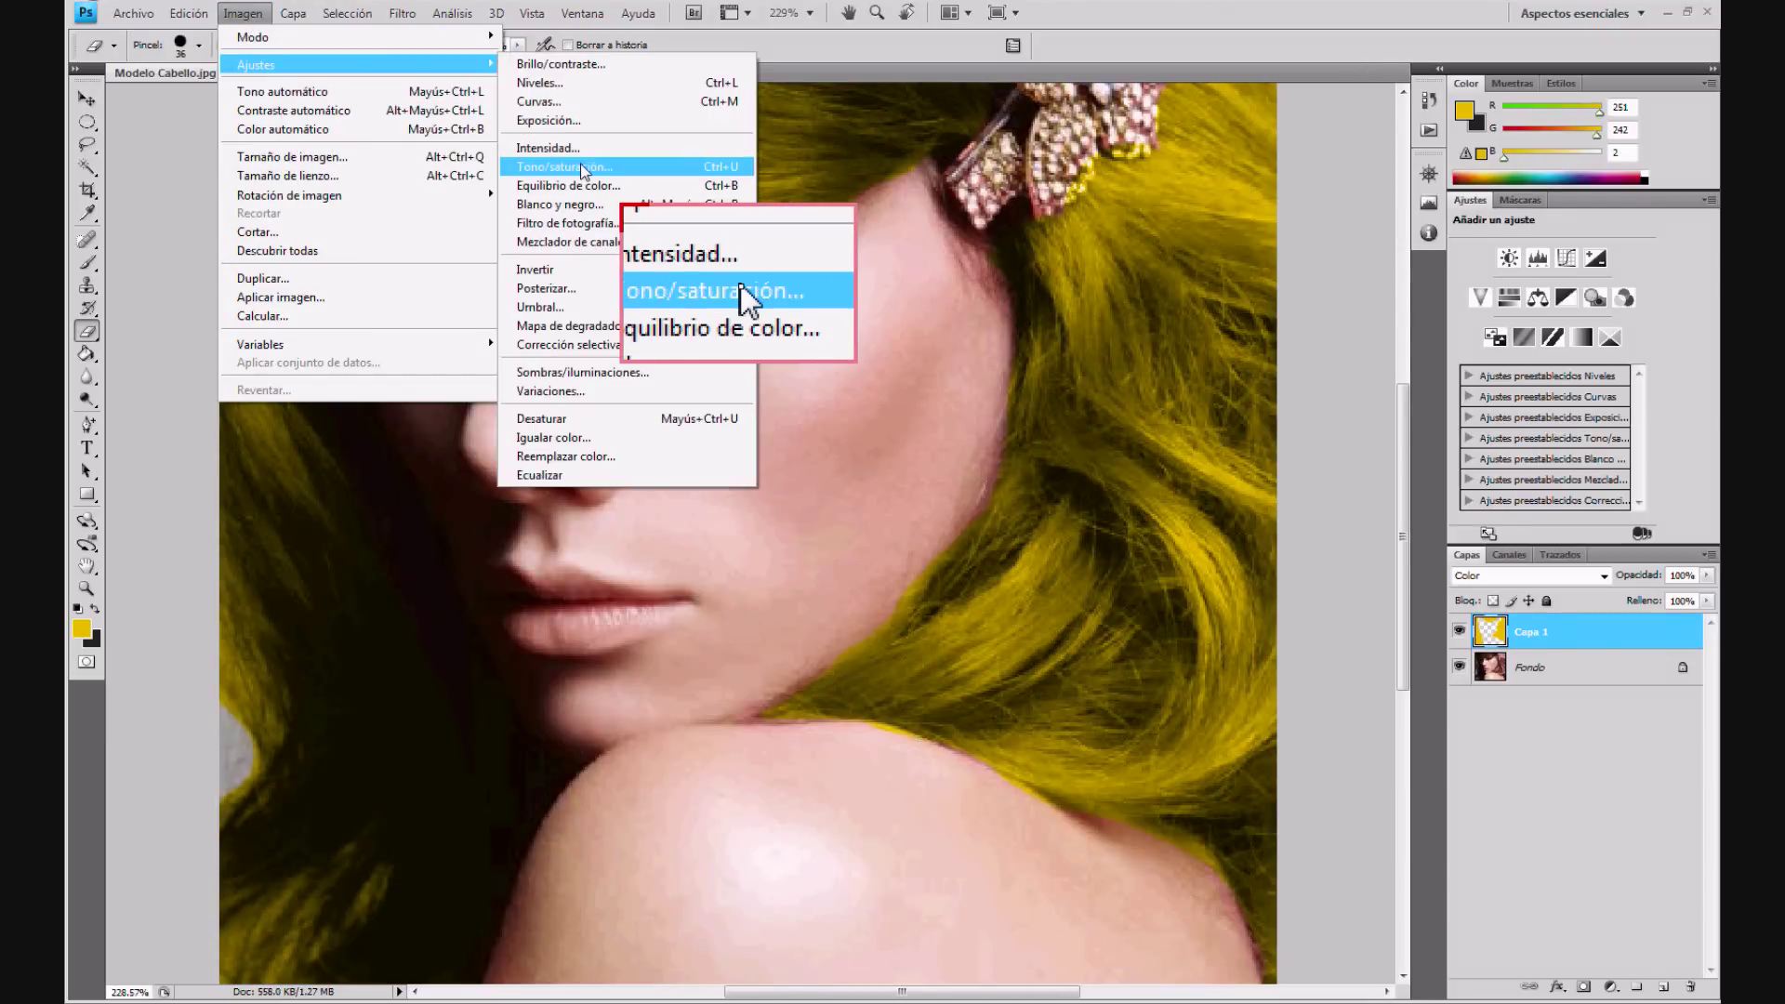
{"action": "left_click", "coordinate": [582, 170]}
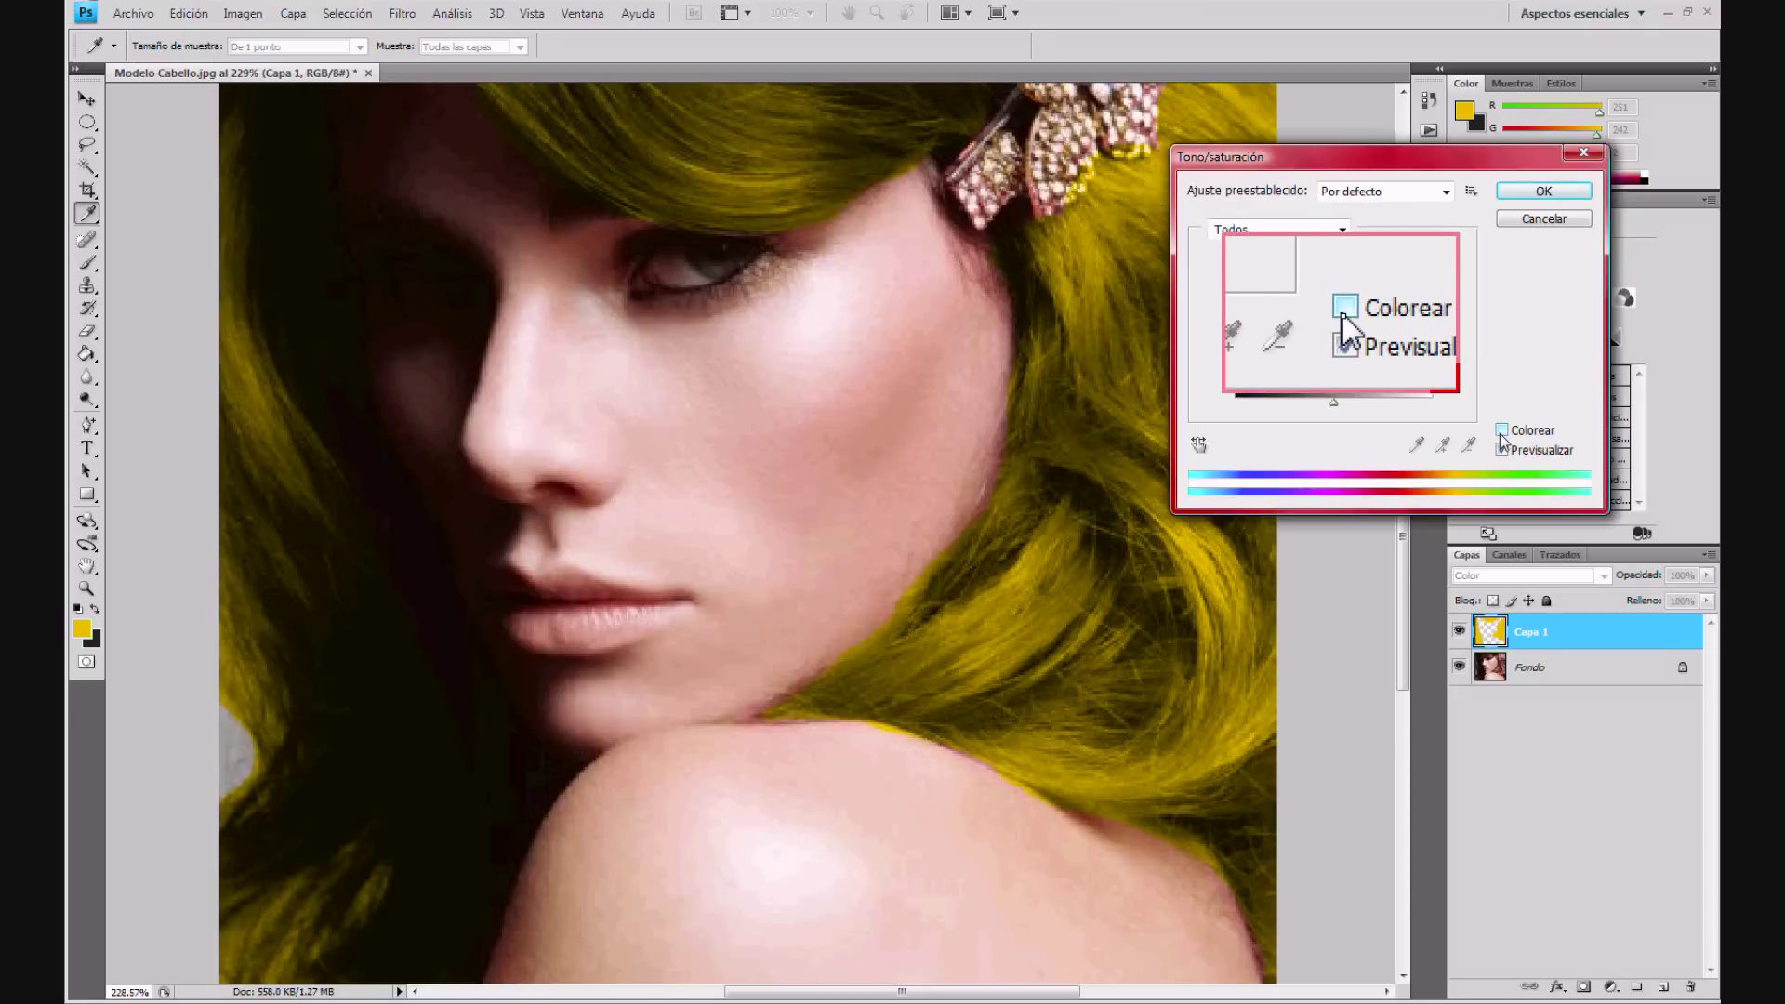
{"action": "left_click", "coordinate": [1502, 431]}
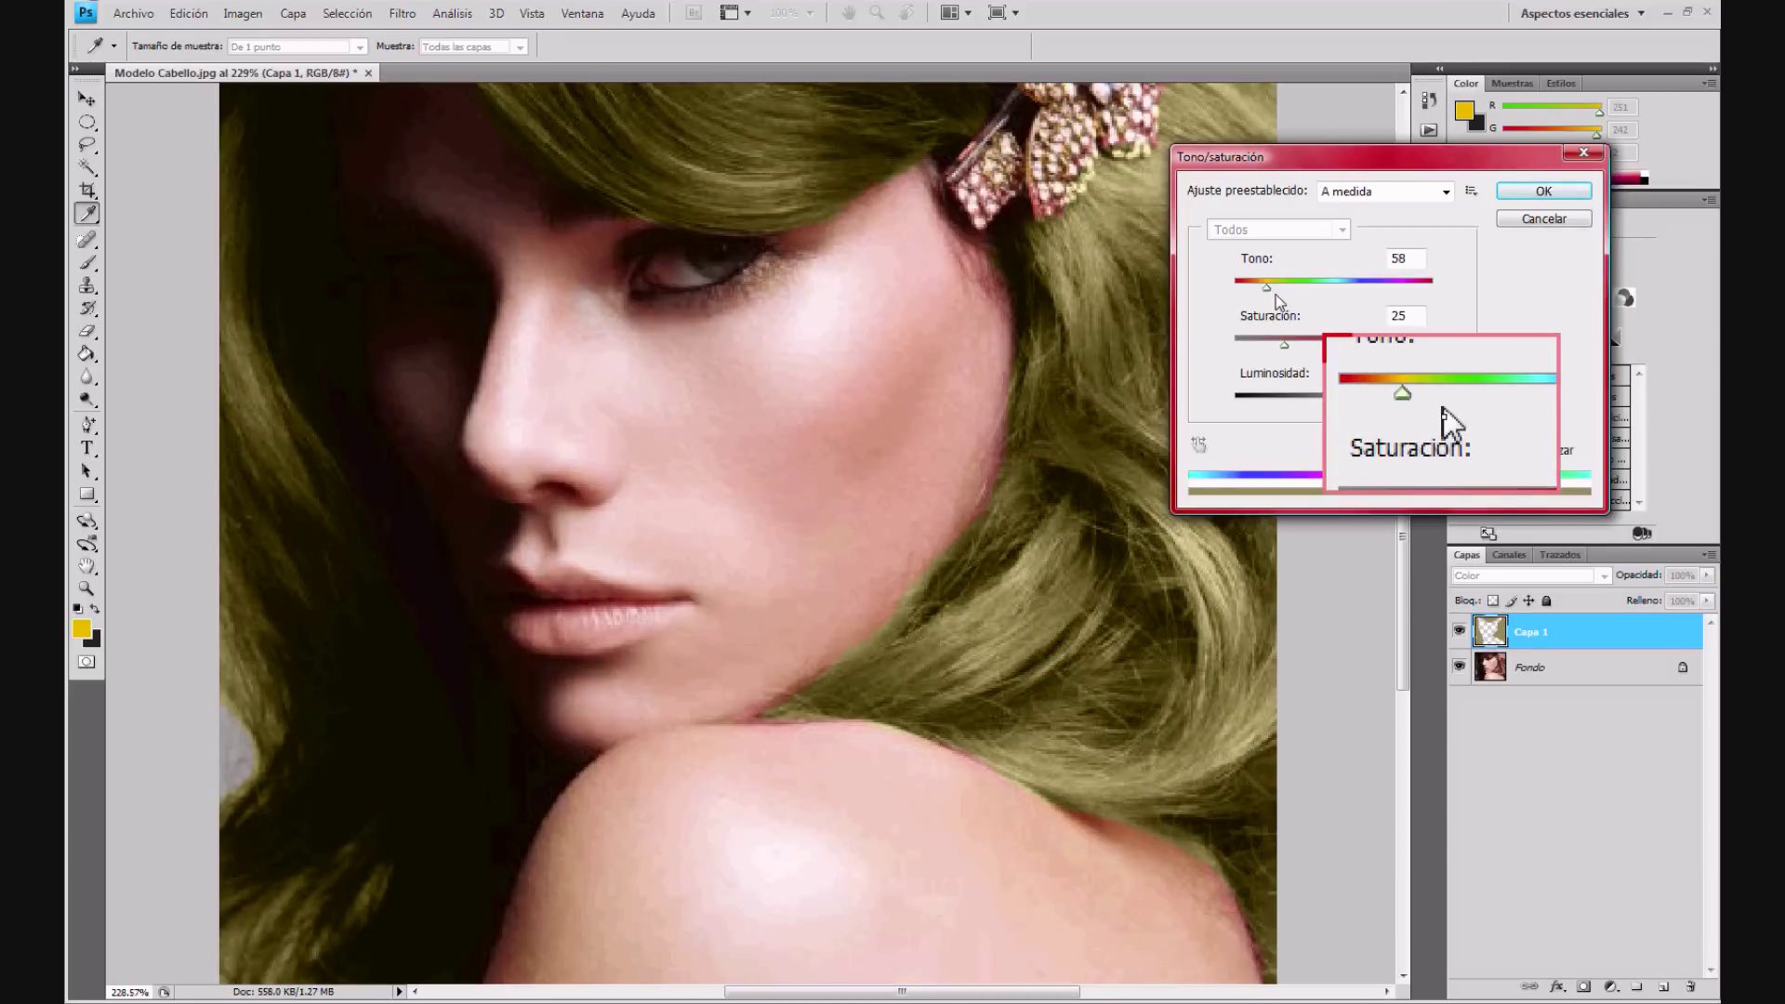
{"action": "left_click_drag", "start_coordinate": [1285, 344], "coordinate": [1356, 344]}
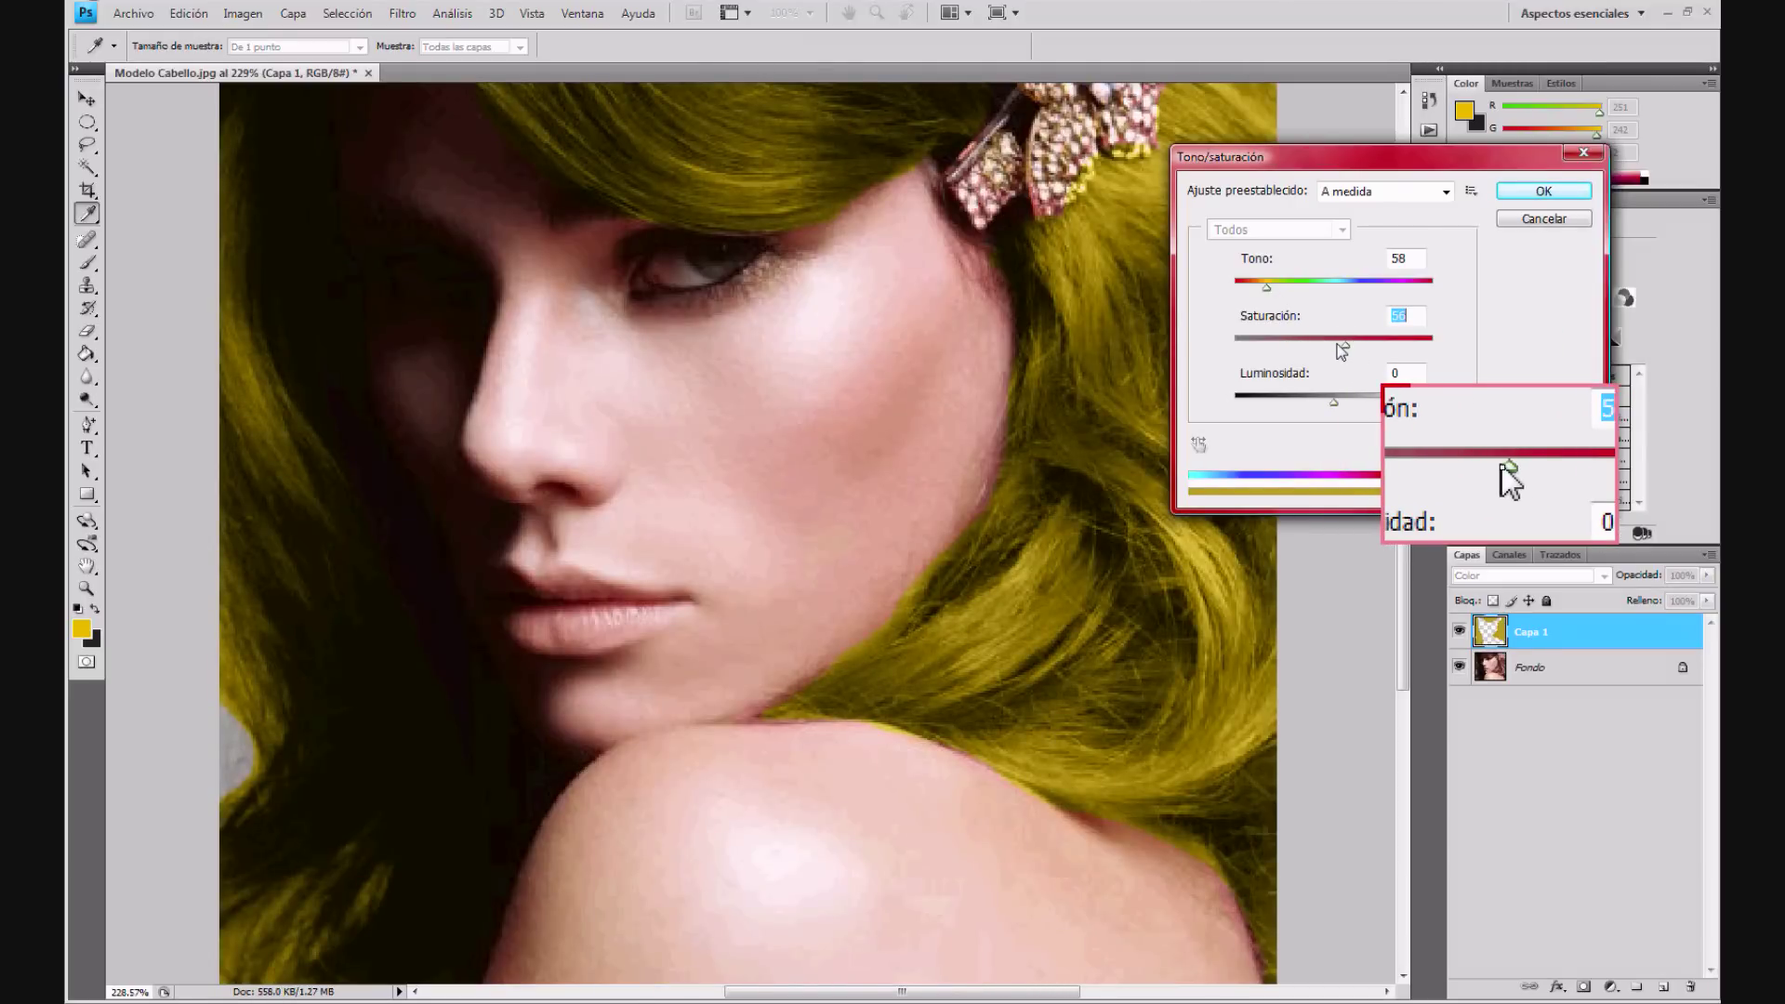
{"action": "left_click_drag", "start_coordinate": [1356, 345], "coordinate": [1319, 344]}
{"action": "left_click_drag", "start_coordinate": [1263, 288], "coordinate": [1260, 288]}
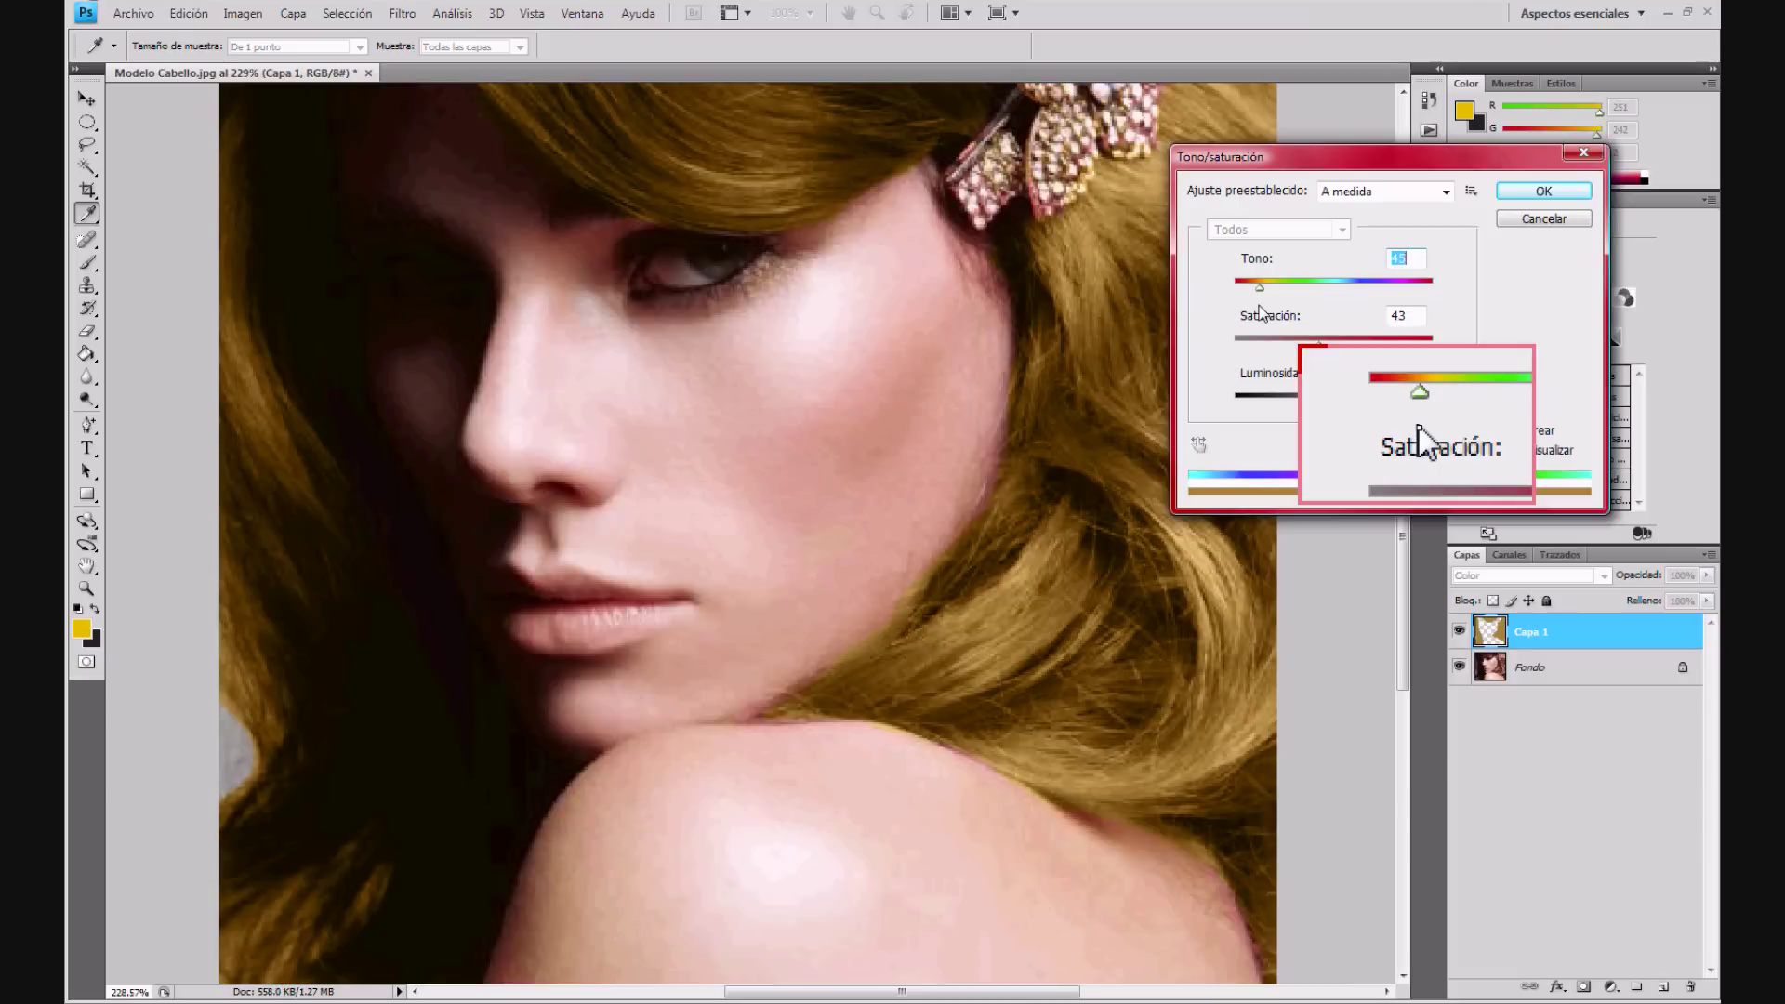
{"action": "left_click_drag", "start_coordinate": [1260, 290], "coordinate": [1259, 295]}
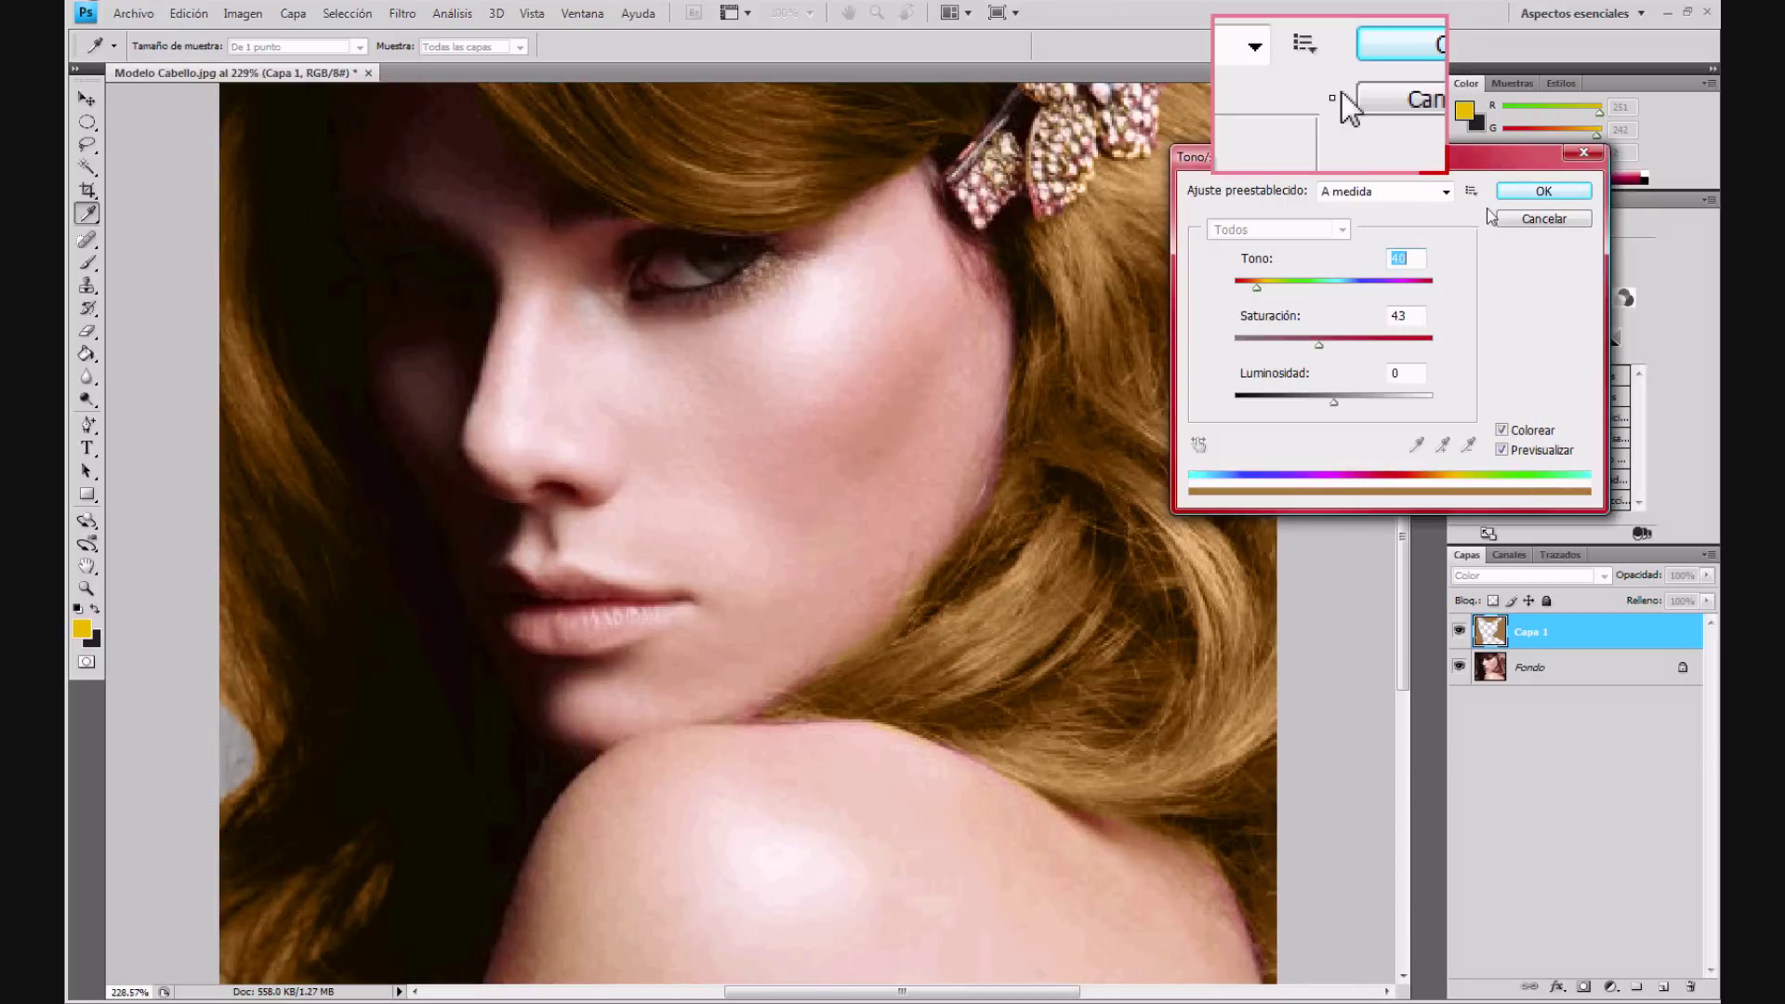
{"action": "left_click_drag", "start_coordinate": [1322, 349], "coordinate": [1351, 348]}
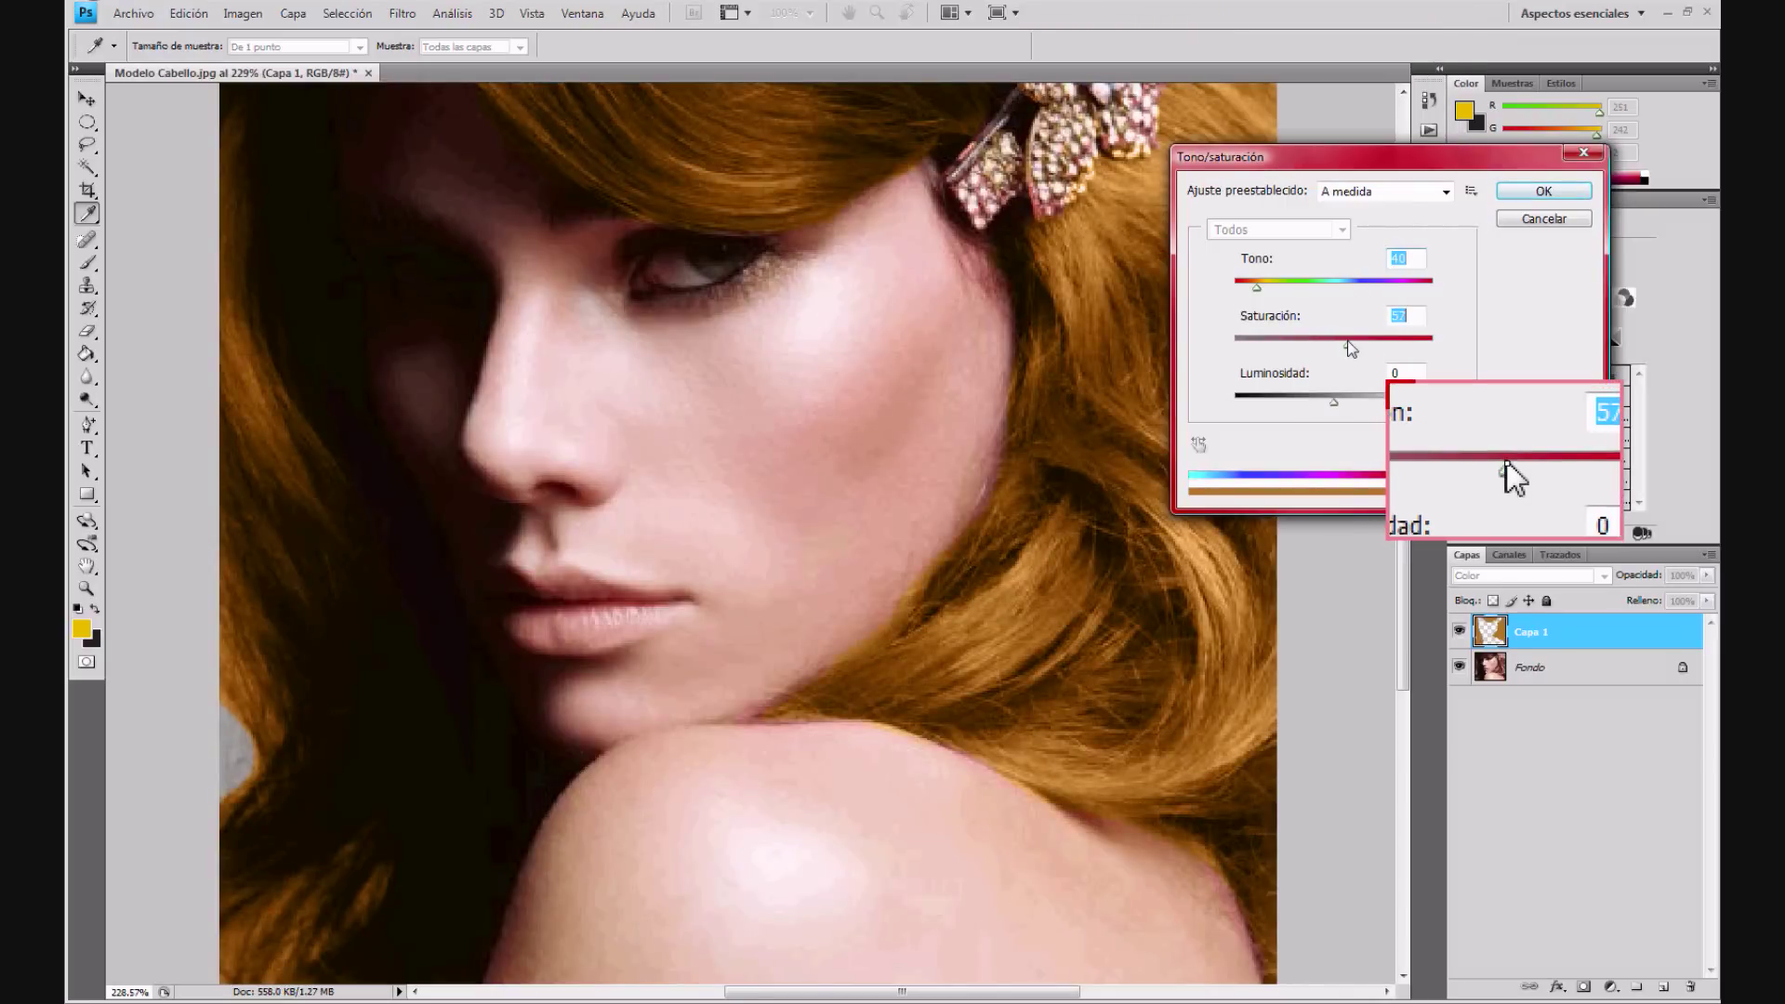
{"action": "left_click", "coordinate": [1543, 190]}
{"action": "key", "text": "e"}
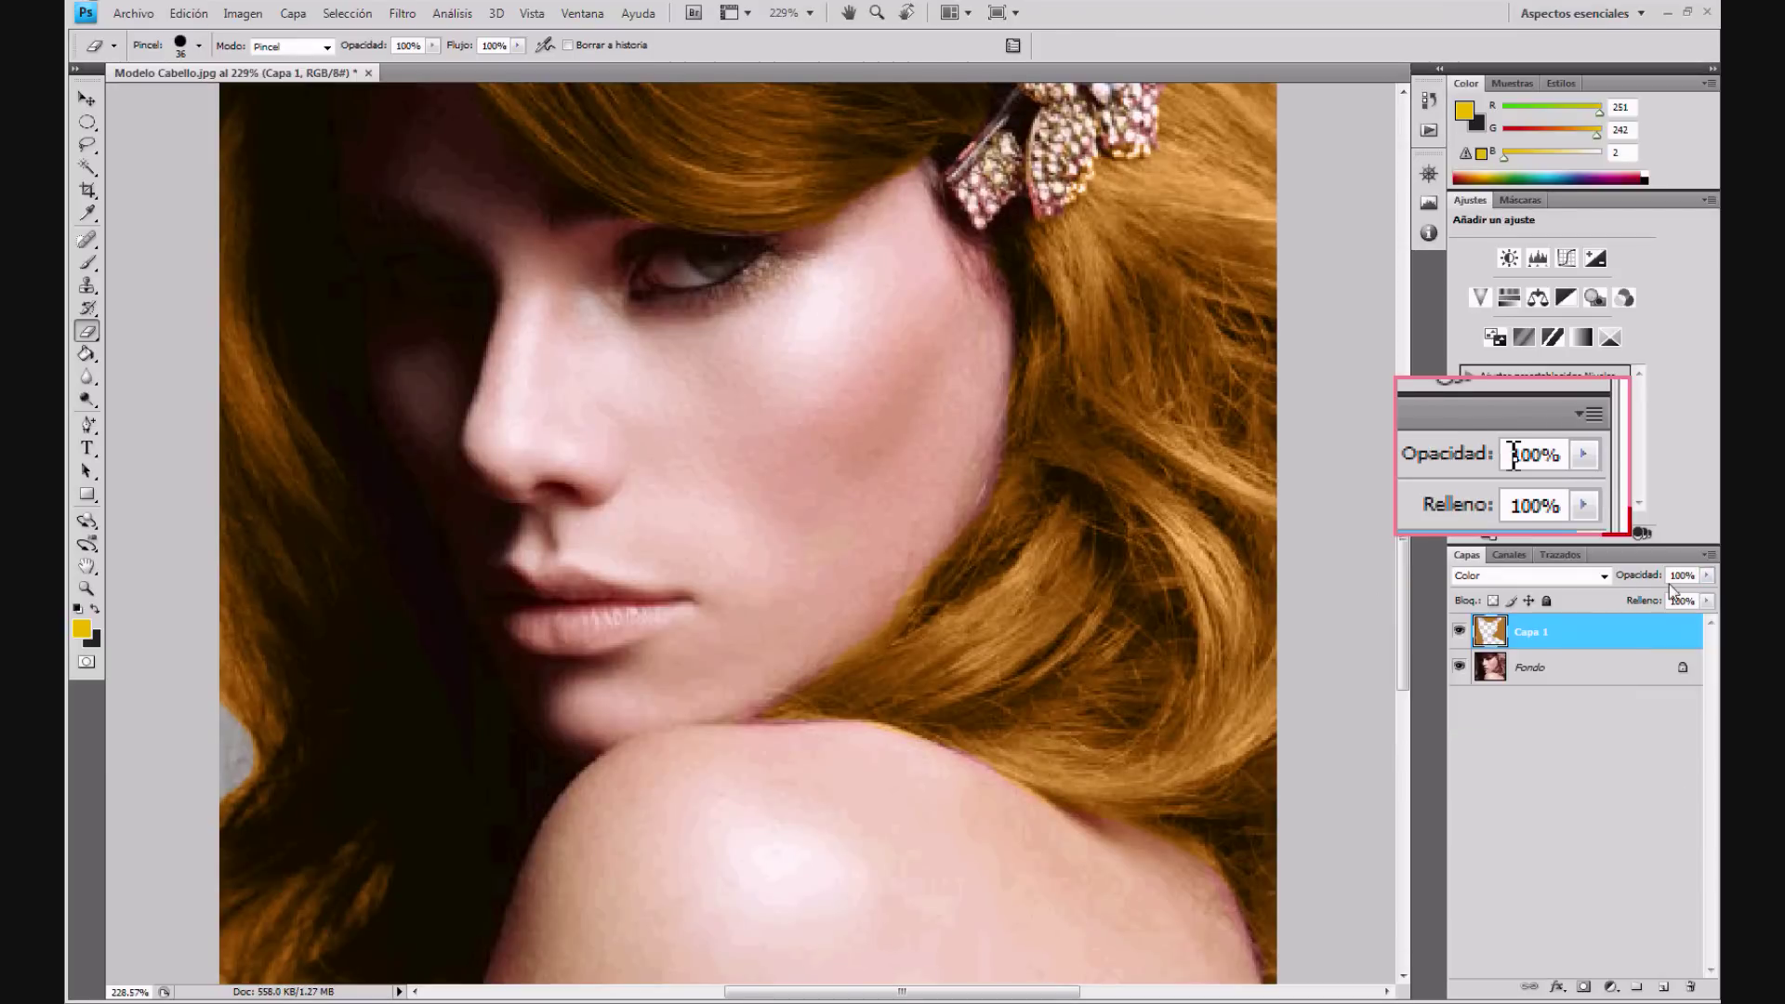
Step: Drag Capa 1's Opacidad slider in the Capas panel down to 62%
{"action": "left_click", "coordinate": [1707, 575]}
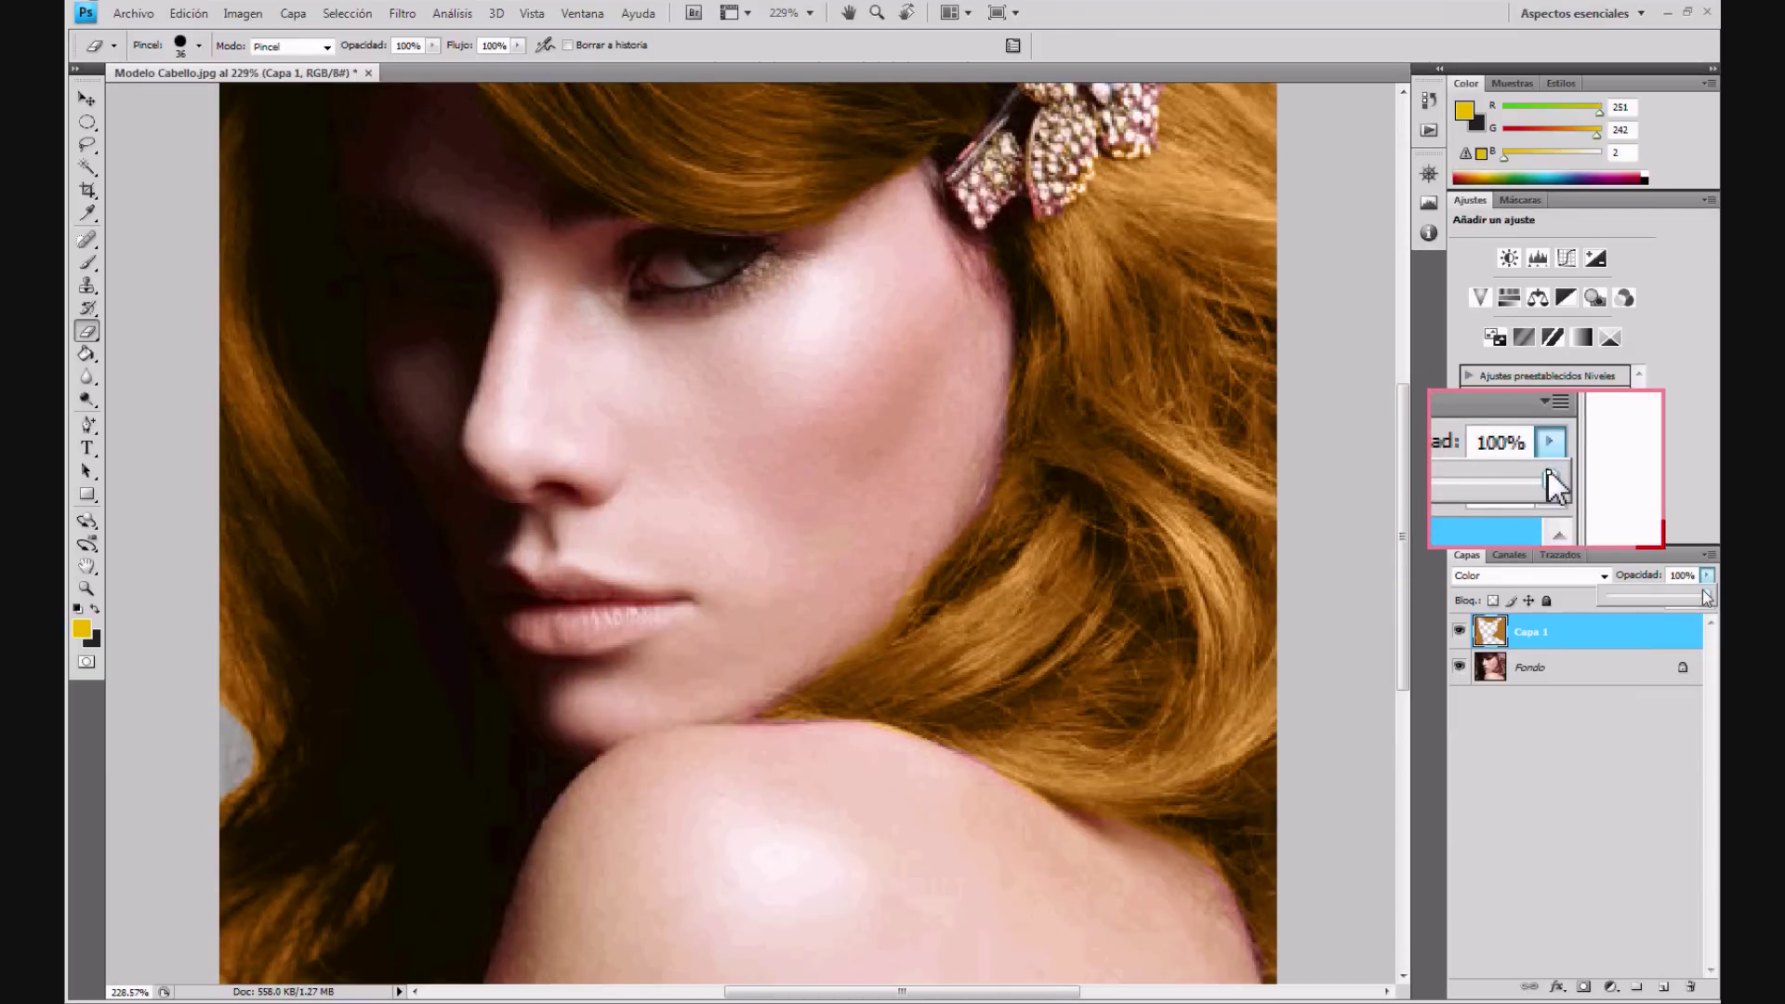
{"action": "left_click_drag", "start_coordinate": [1707, 591], "coordinate": [1692, 591]}
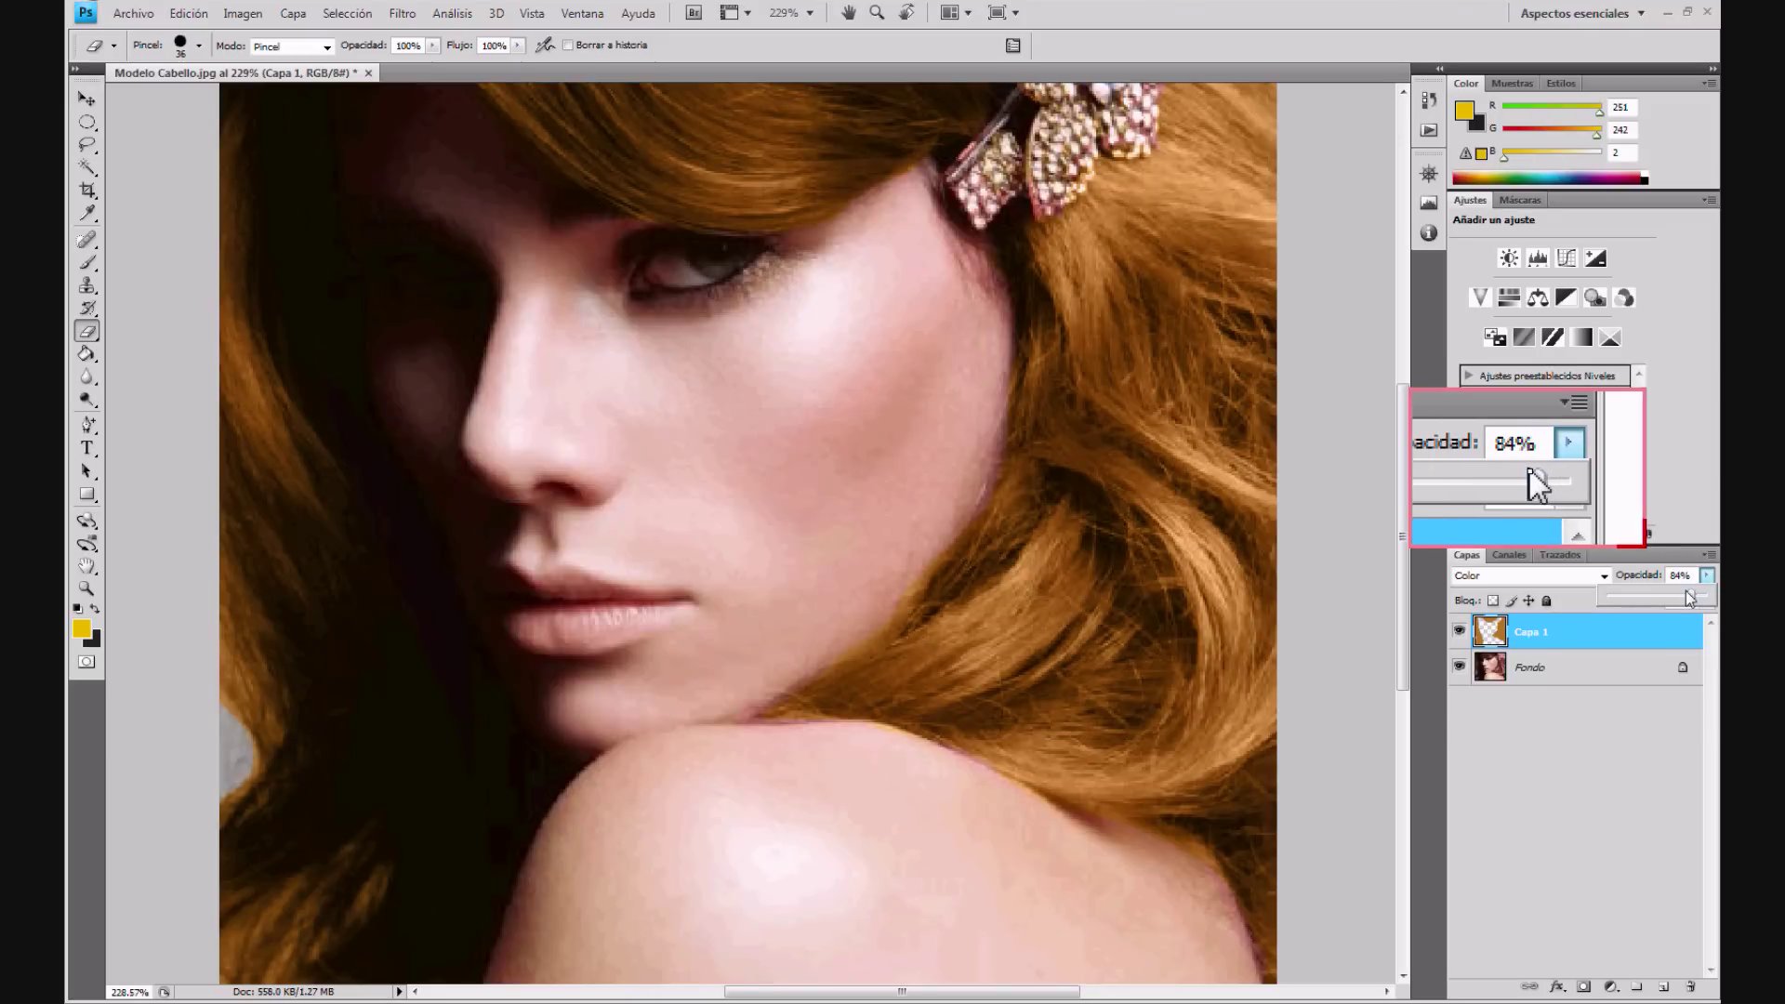
{"action": "mouse_move", "coordinate": [1691, 601]}
{"action": "left_mouse_down"}
{"action": "mouse_move", "coordinate": [1653, 598]}
{"action": "mouse_move", "coordinate": [1687, 599]}
{"action": "left_mouse_up"}
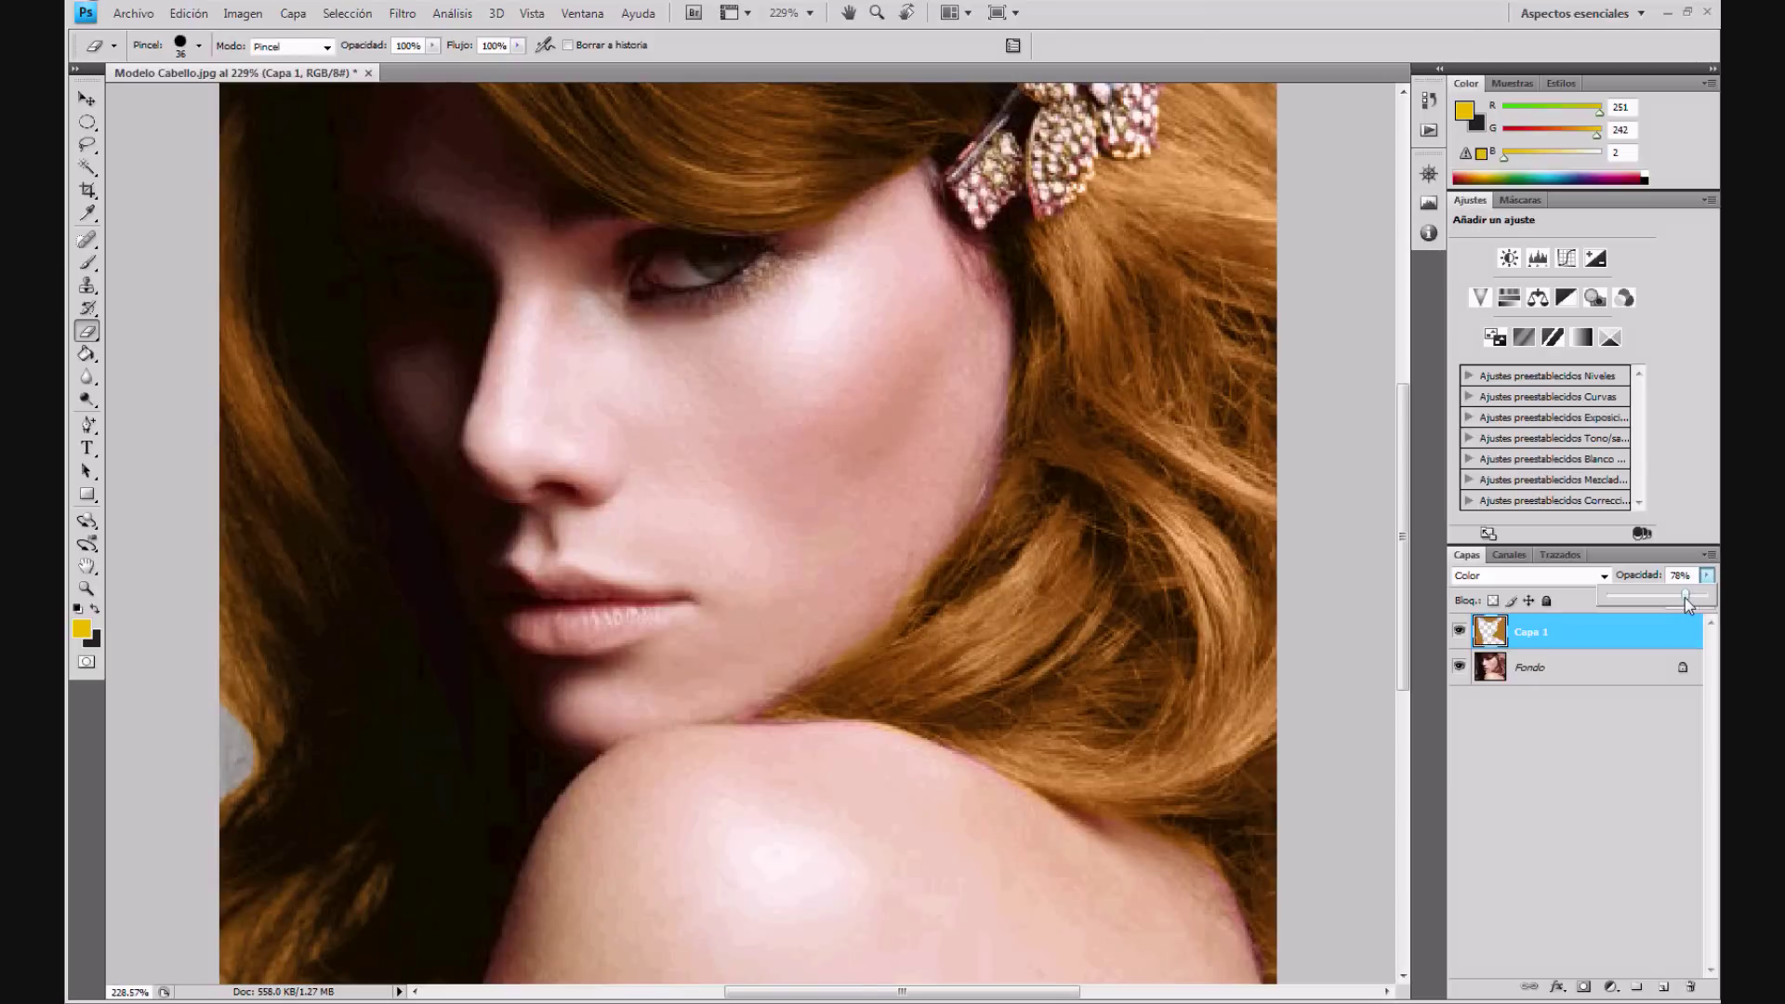
{"action": "left_click_drag", "start_coordinate": [1680, 603], "coordinate": [1669, 602]}
Step: In History, view the original Modelo Cabello.jpg snapshot, then return to the last 'Cambio de la opacidad' state
{"action": "left_click", "coordinate": [1427, 102]}
{"action": "scroll", "coordinate": [1370, 121], "scroll_direction": "up", "scroll_amount": 5}
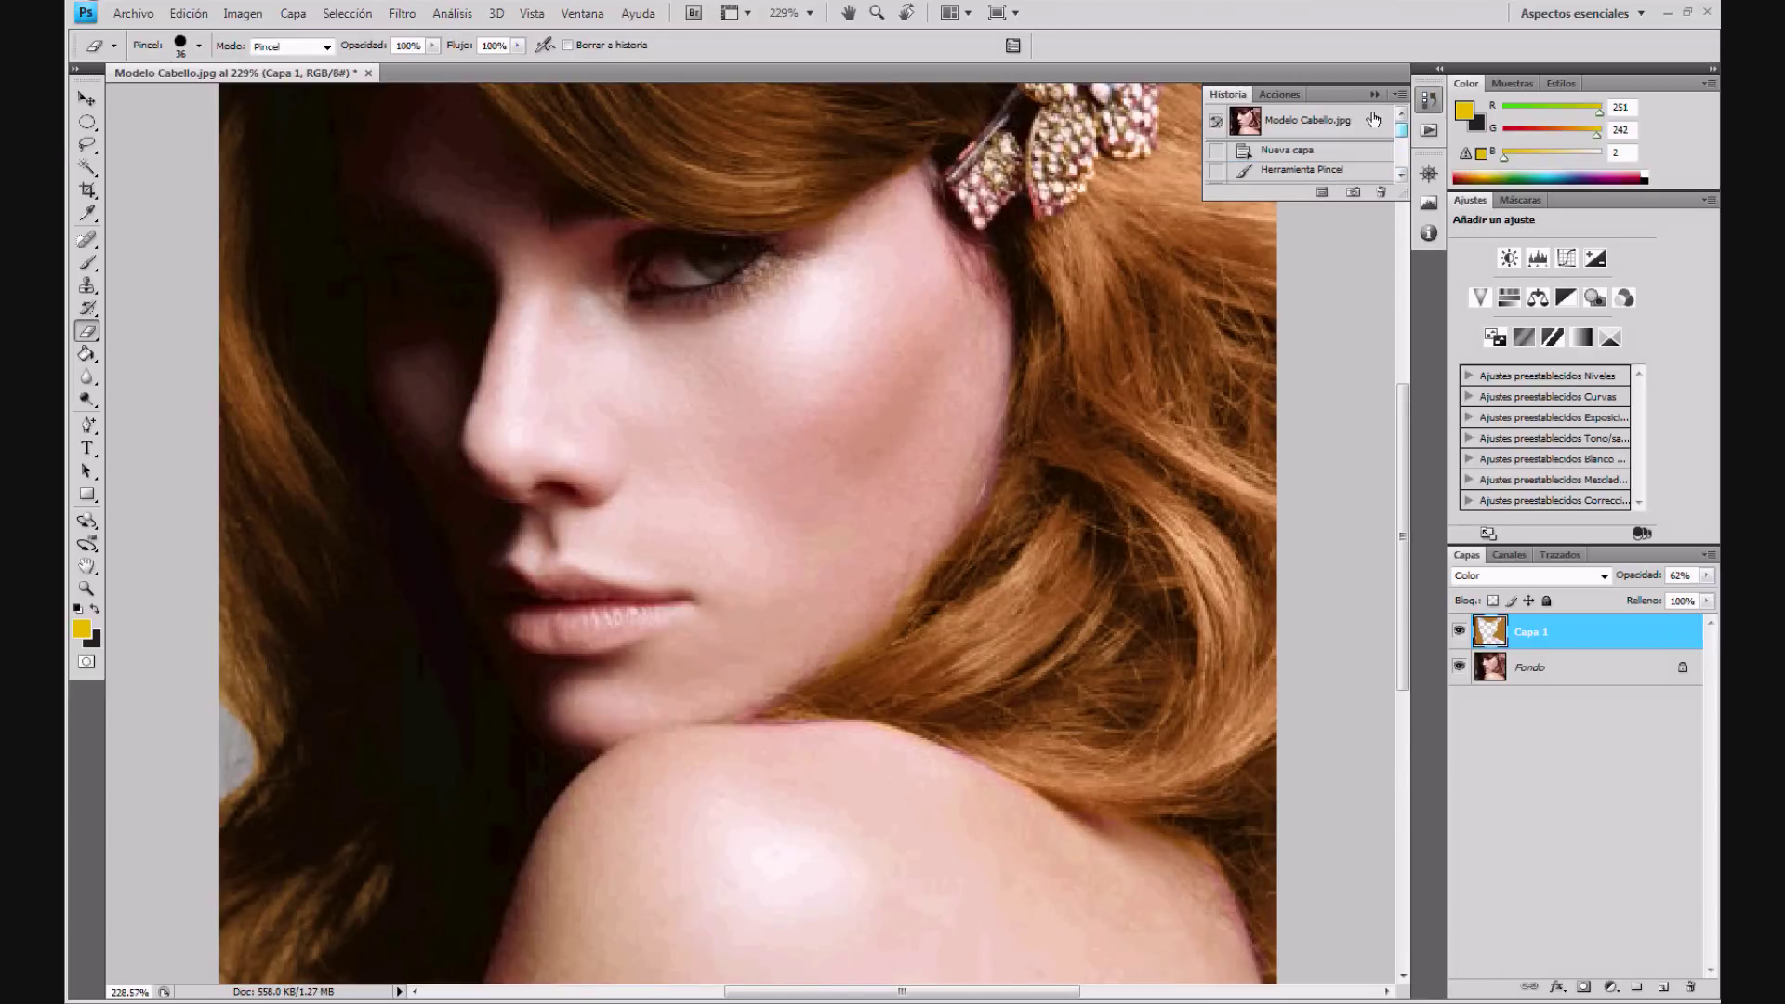
{"action": "left_click", "coordinate": [1369, 122]}
{"action": "scroll", "coordinate": [1341, 176], "scroll_direction": "down", "scroll_amount": 5}
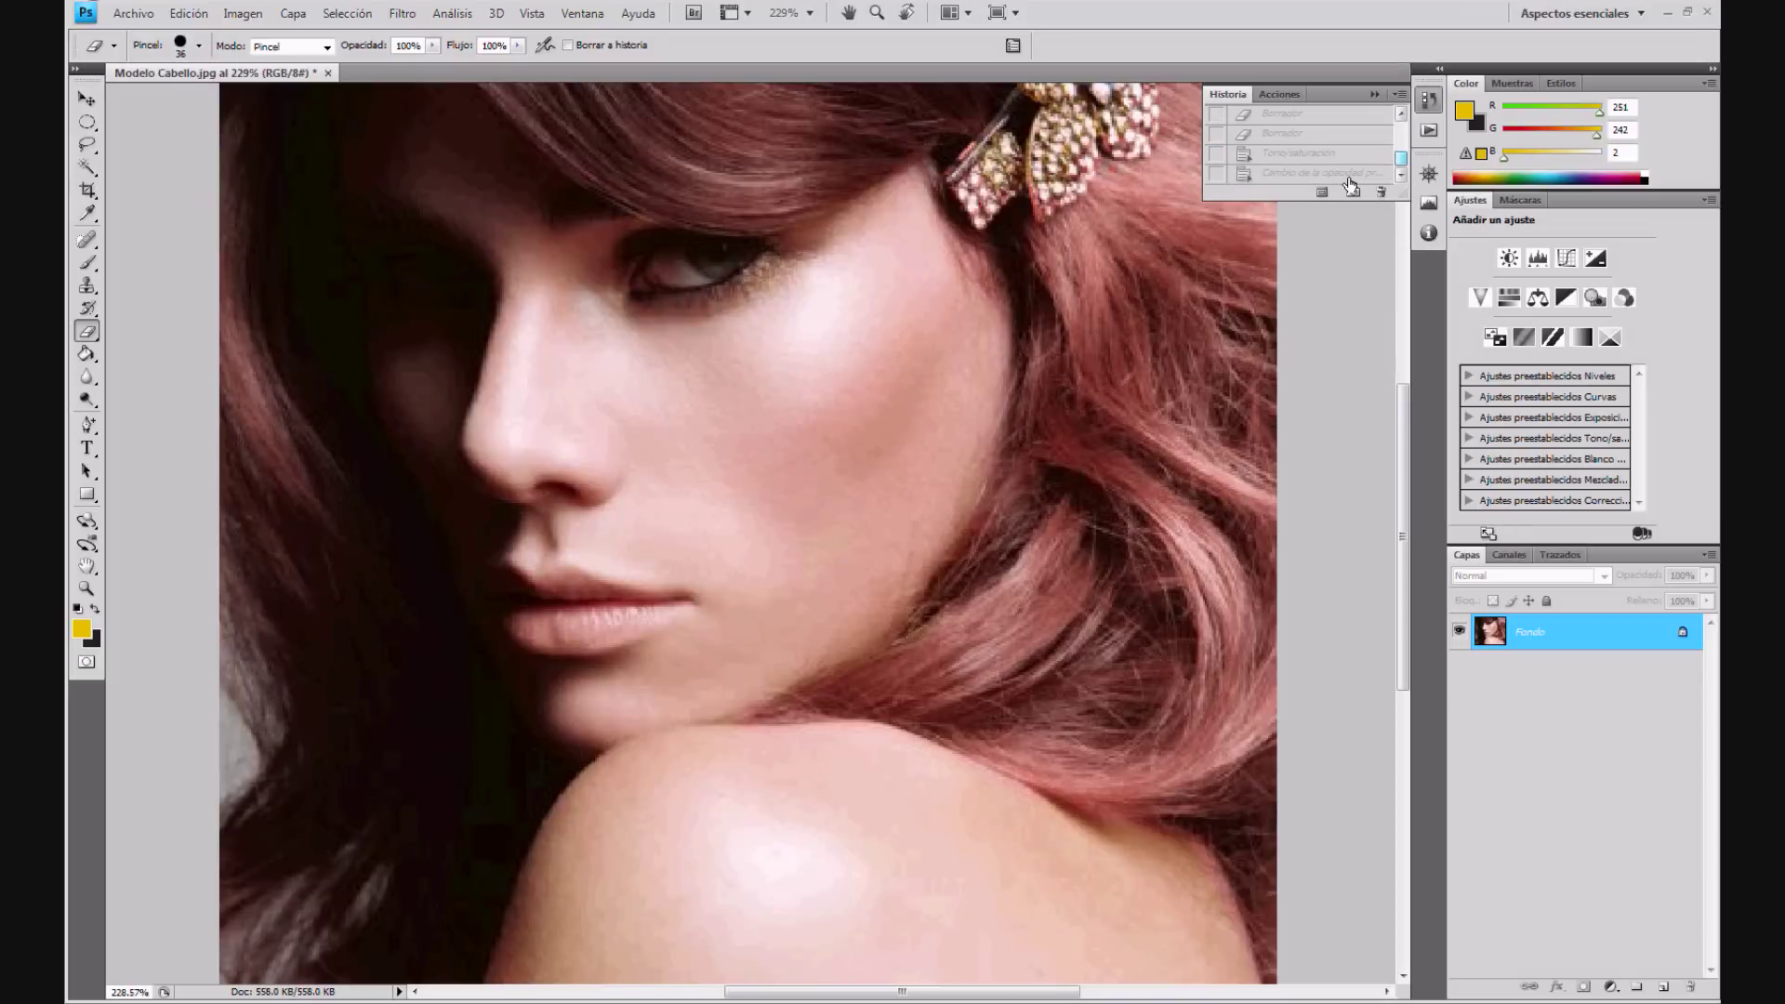
{"action": "left_click", "coordinate": [1342, 174]}
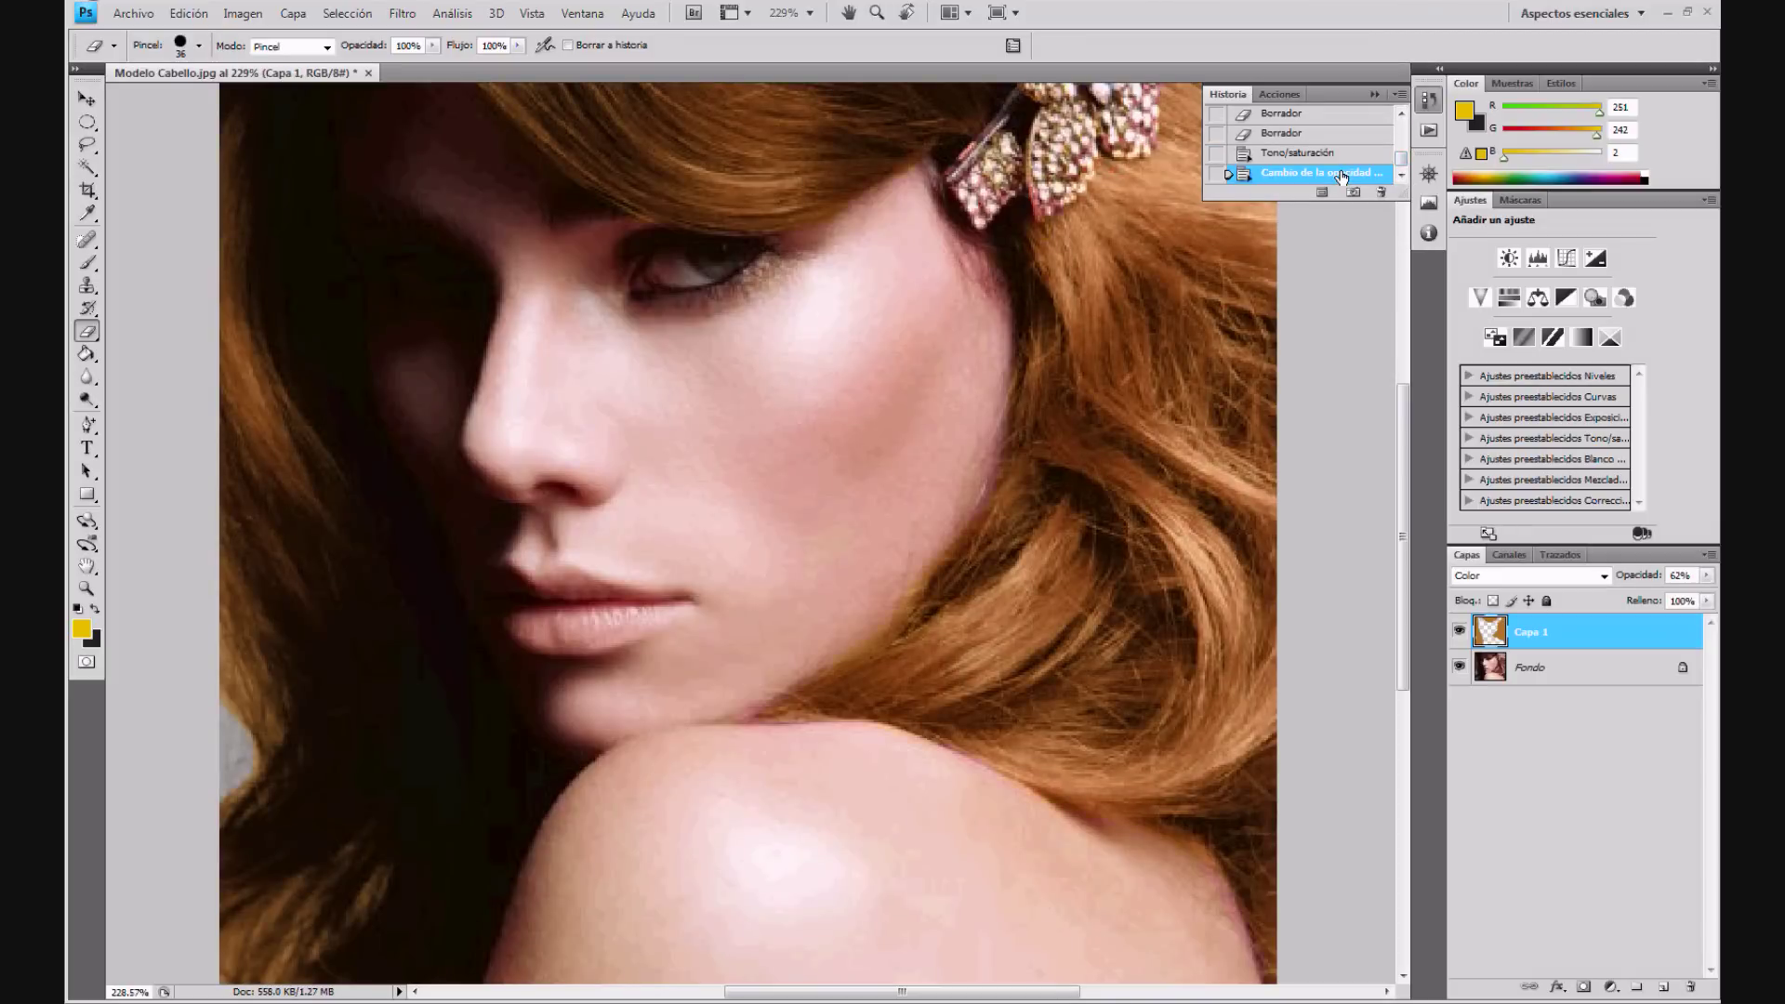